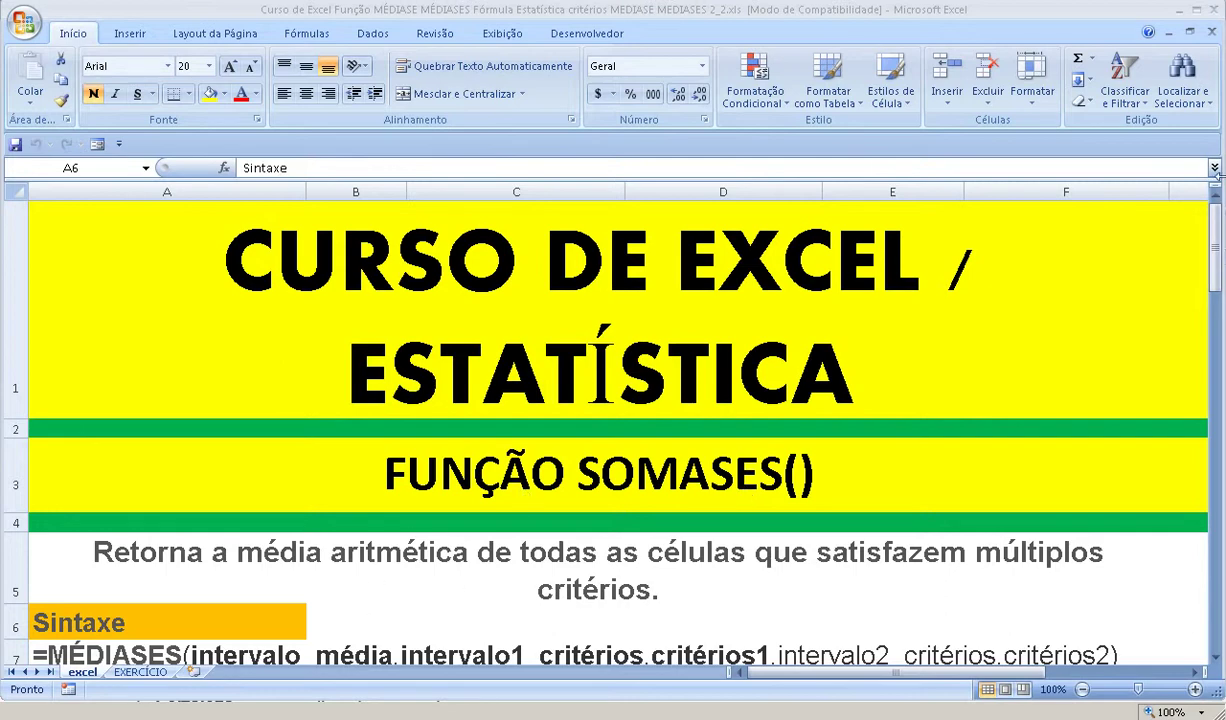
Give the Intervalo_média explanation row (A8) a yellow fill
{"action": "left_click", "coordinate": [1218, 237]}
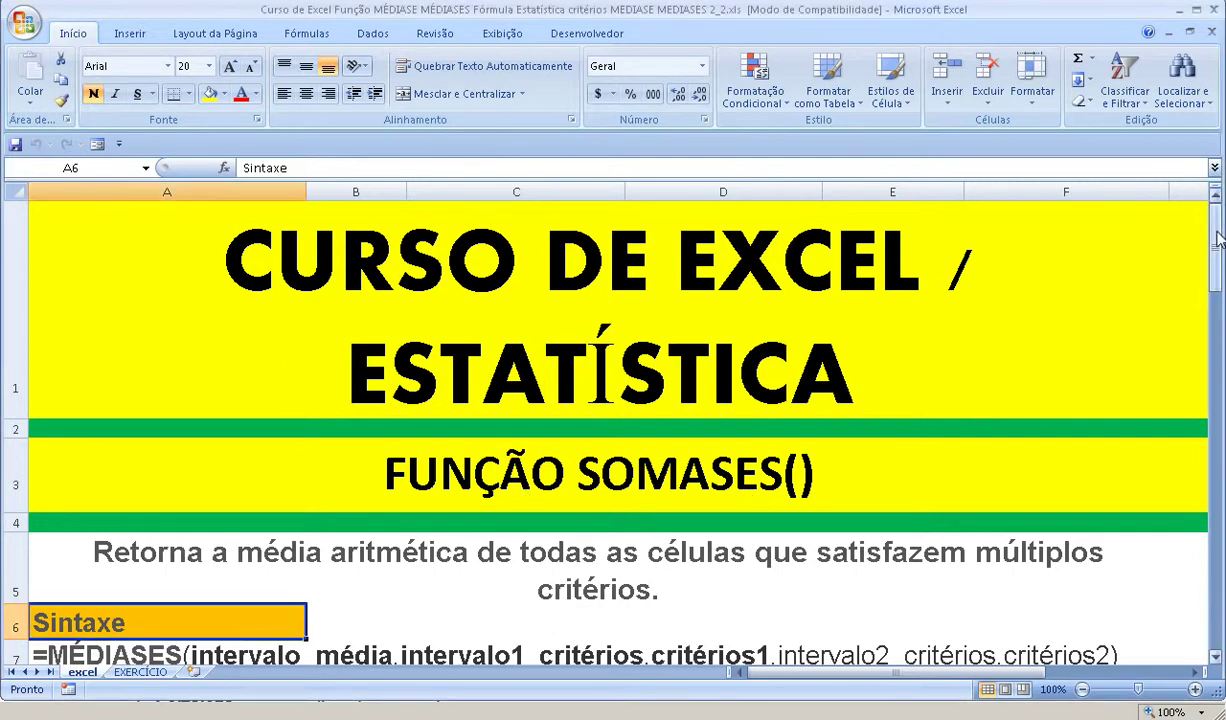
{"action": "left_click_drag", "start_coordinate": [1212, 285], "coordinate": [1216, 283]}
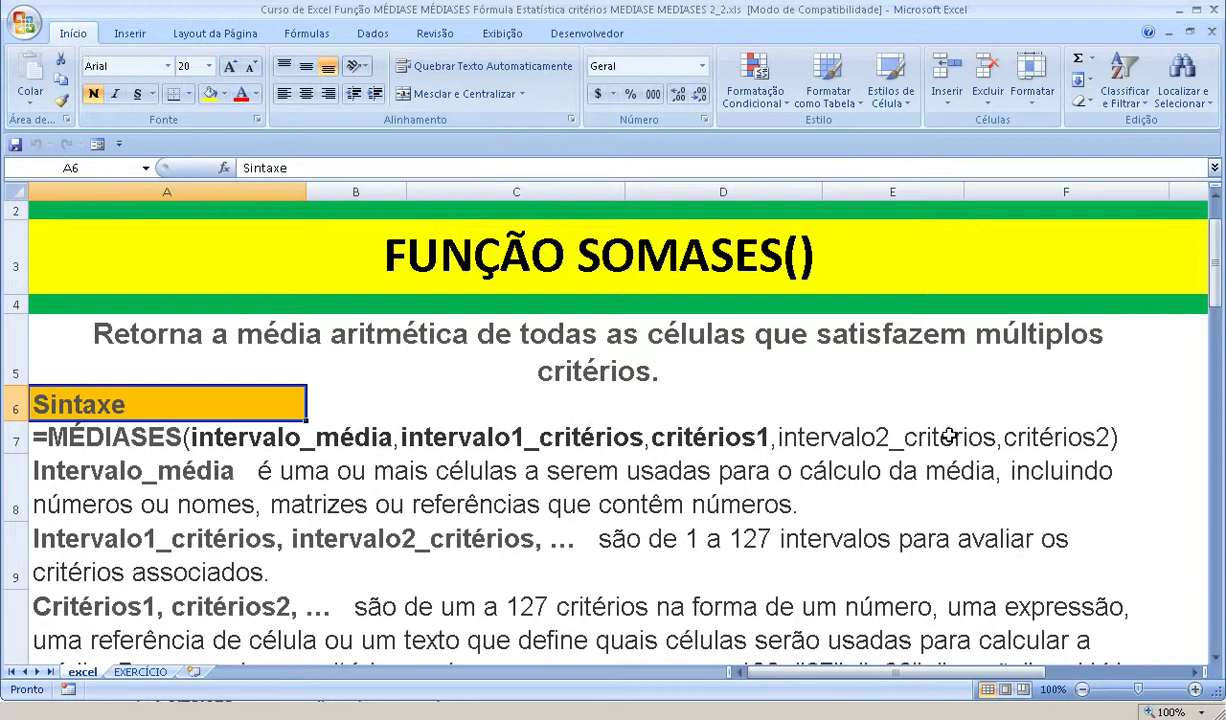
{"action": "left_click", "coordinate": [3, 484]}
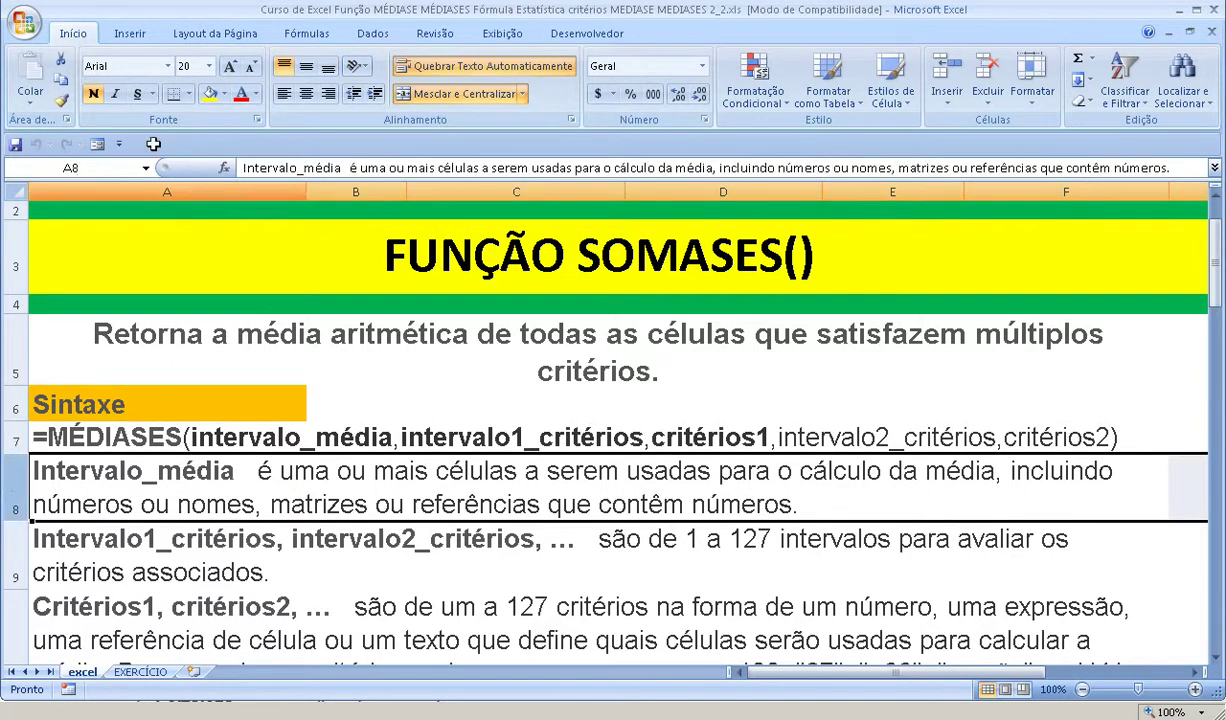
{"action": "left_click", "coordinate": [210, 93]}
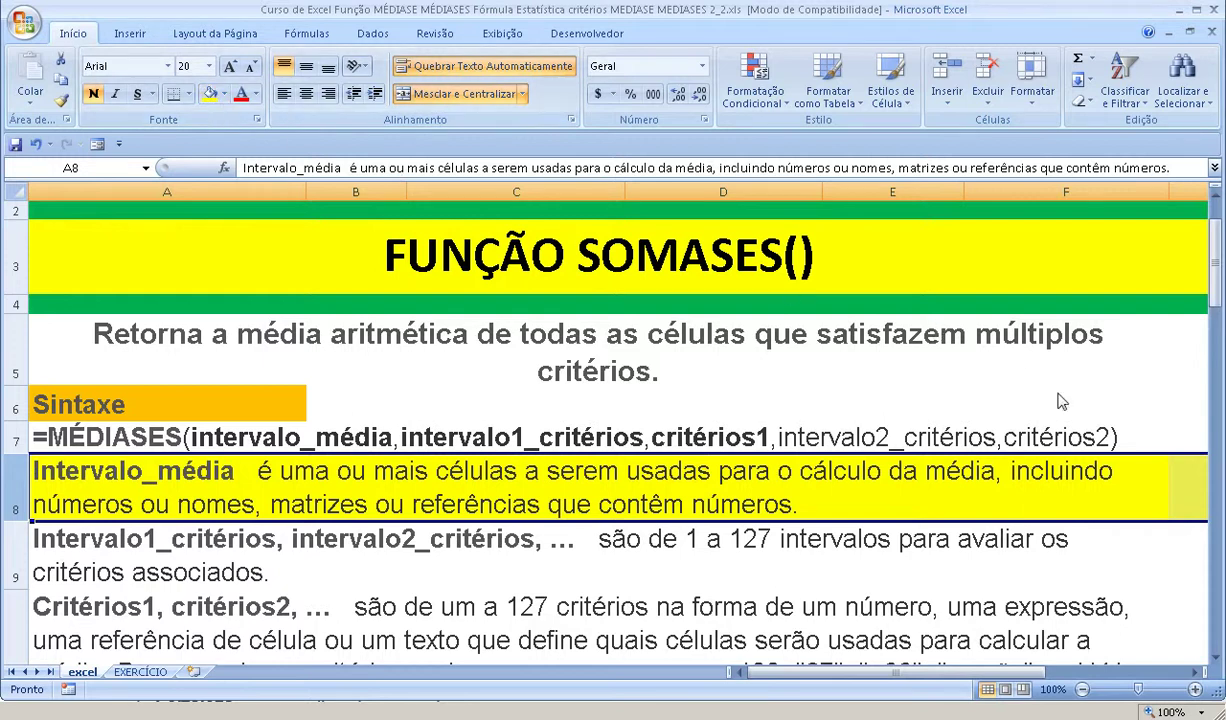
Scroll down through the criteria notes, then return to the top of the sheet
{"action": "left_click_drag", "start_coordinate": [1213, 240], "coordinate": [1216, 256]}
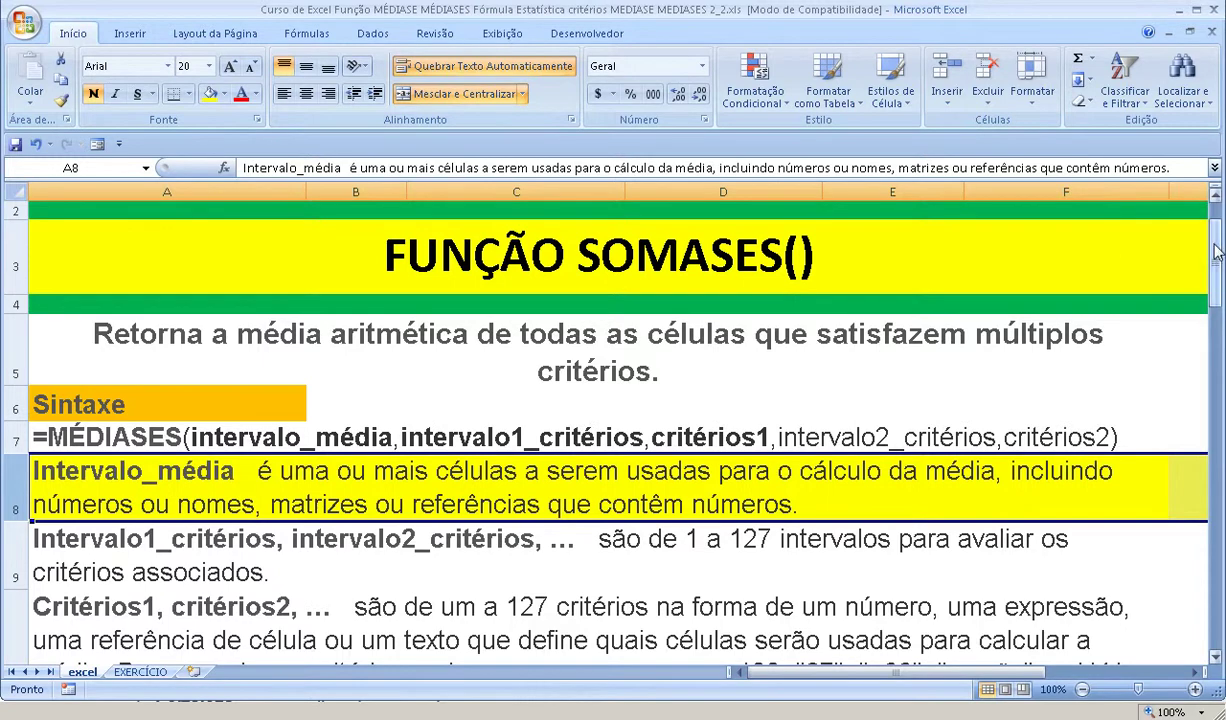
{"action": "left_click", "coordinate": [1215, 658]}
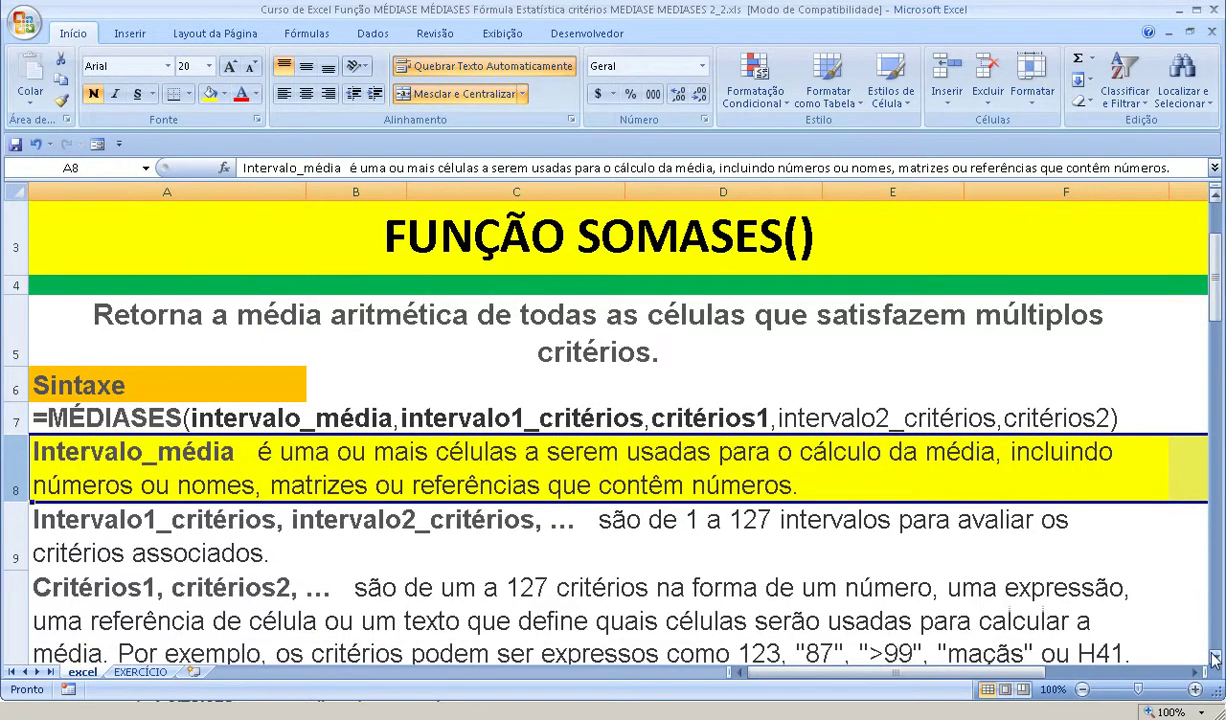
{"action": "left_click", "coordinate": [1215, 658]}
{"action": "left_click", "coordinate": [1215, 658]}
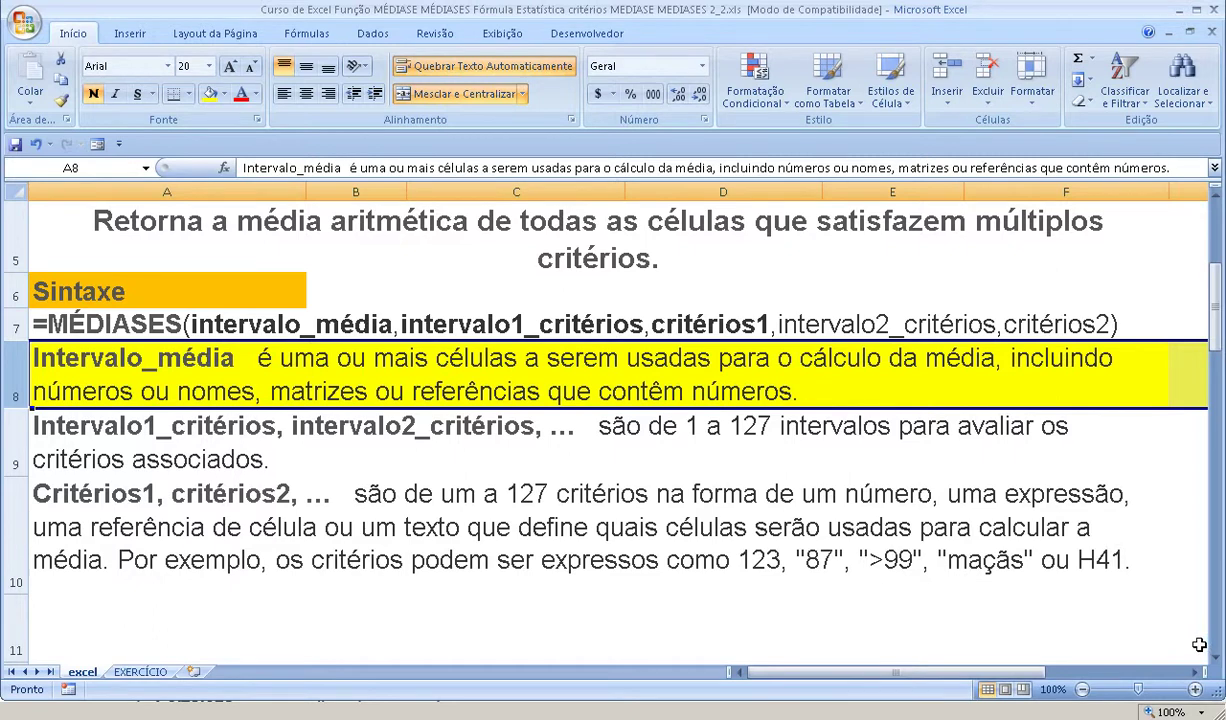
{"action": "scroll", "coordinate": [1202, 276], "scroll_direction": "up", "scroll_amount": 2}
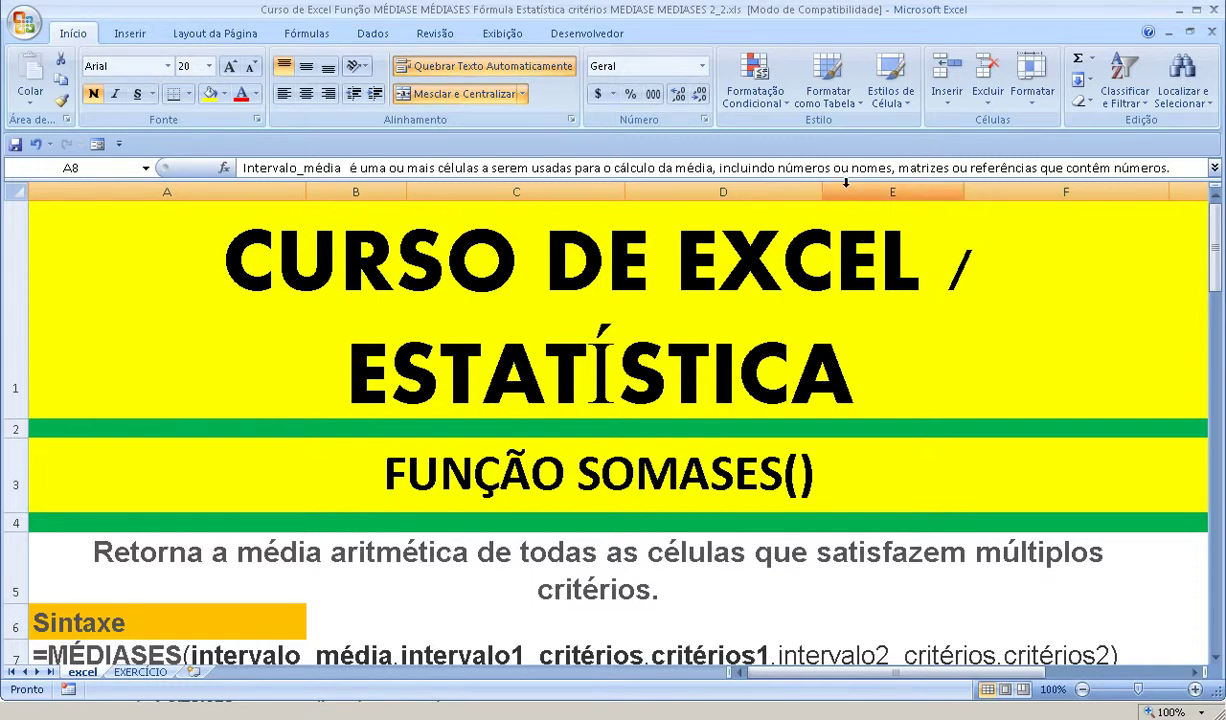
Switch to the EXERCÍCIO sheet, review the result descriptions in B6 and B7, and select A7
{"action": "left_click", "coordinate": [165, 675]}
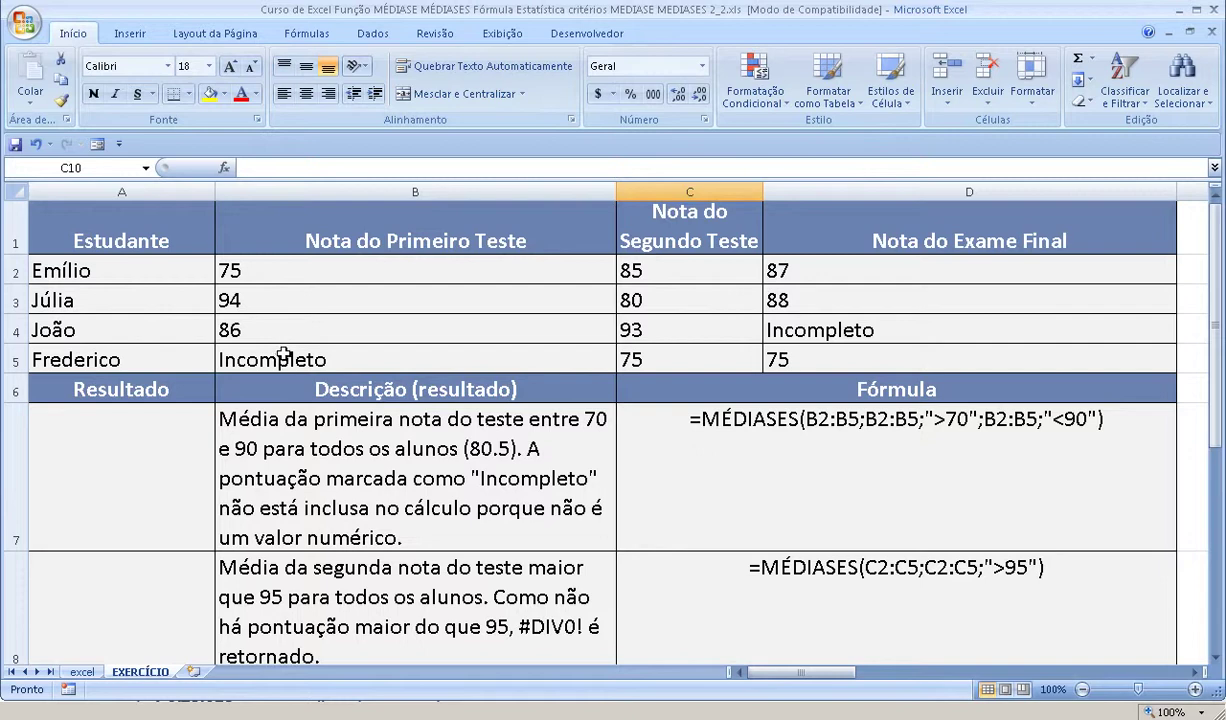
{"action": "left_click", "coordinate": [298, 389]}
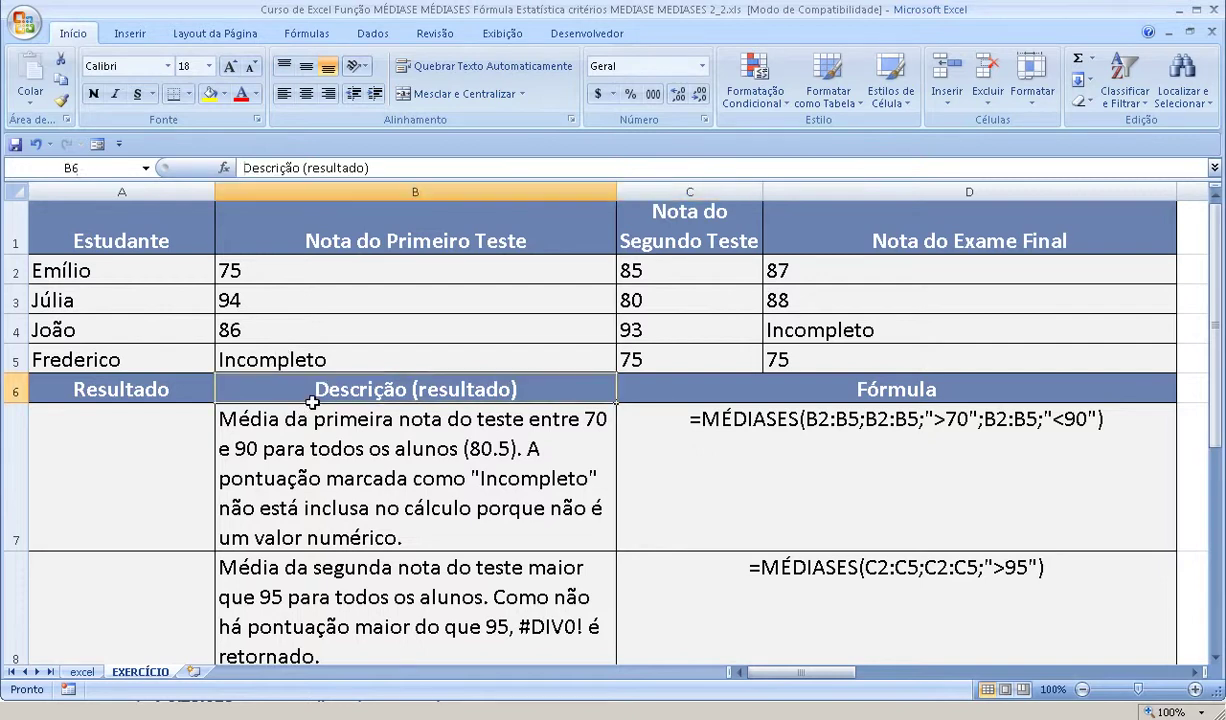
{"action": "left_click", "coordinate": [313, 440]}
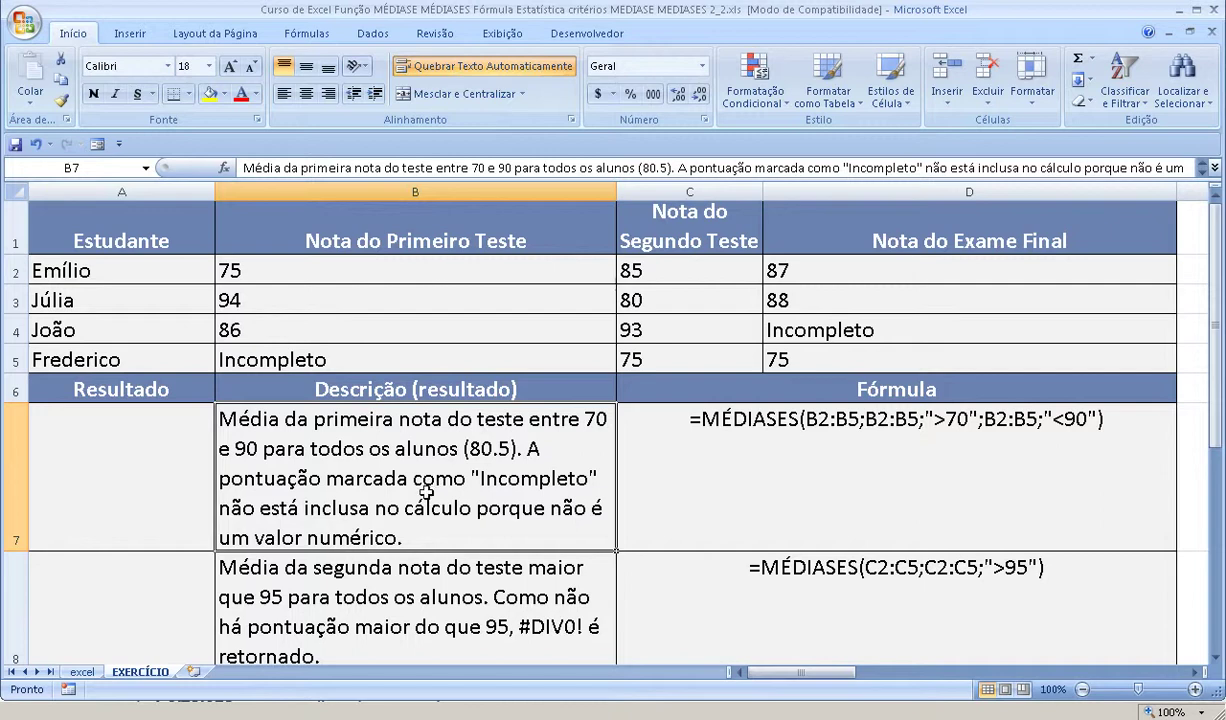
{"action": "left_click", "coordinate": [149, 461]}
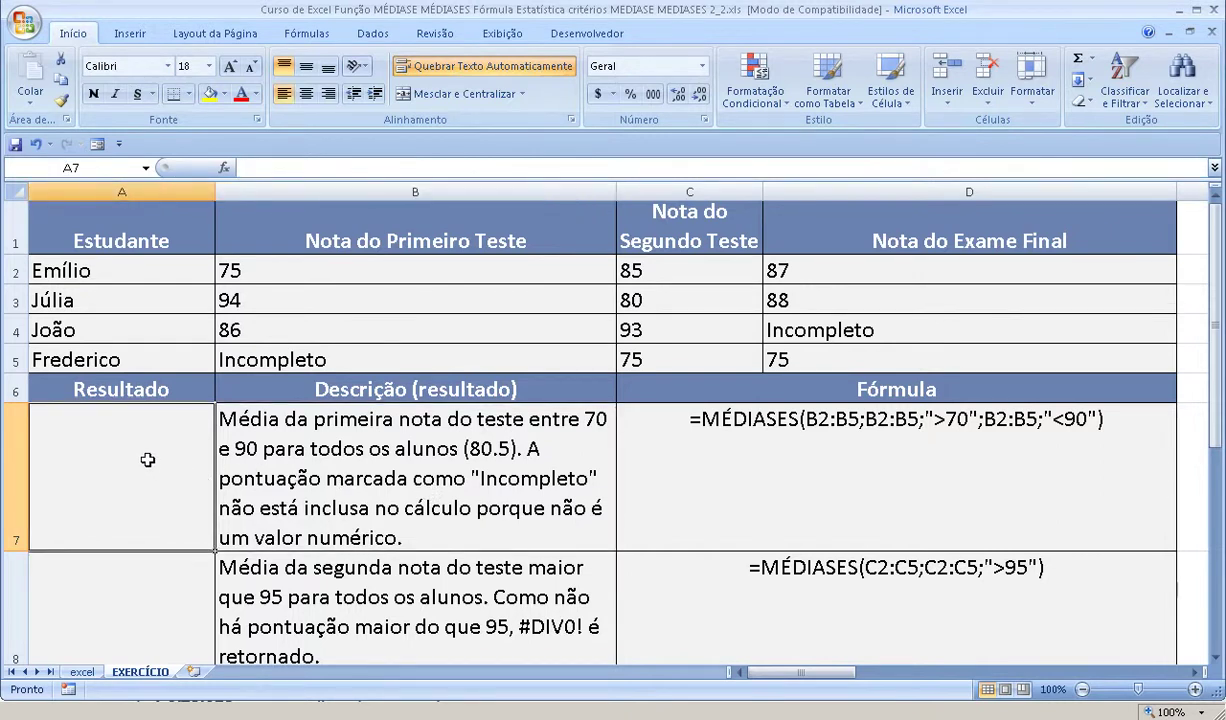
Start a MÉDIASES formula in A7 averaging the first-test grades B2:B5
{"action": "type", "text": "=M"}
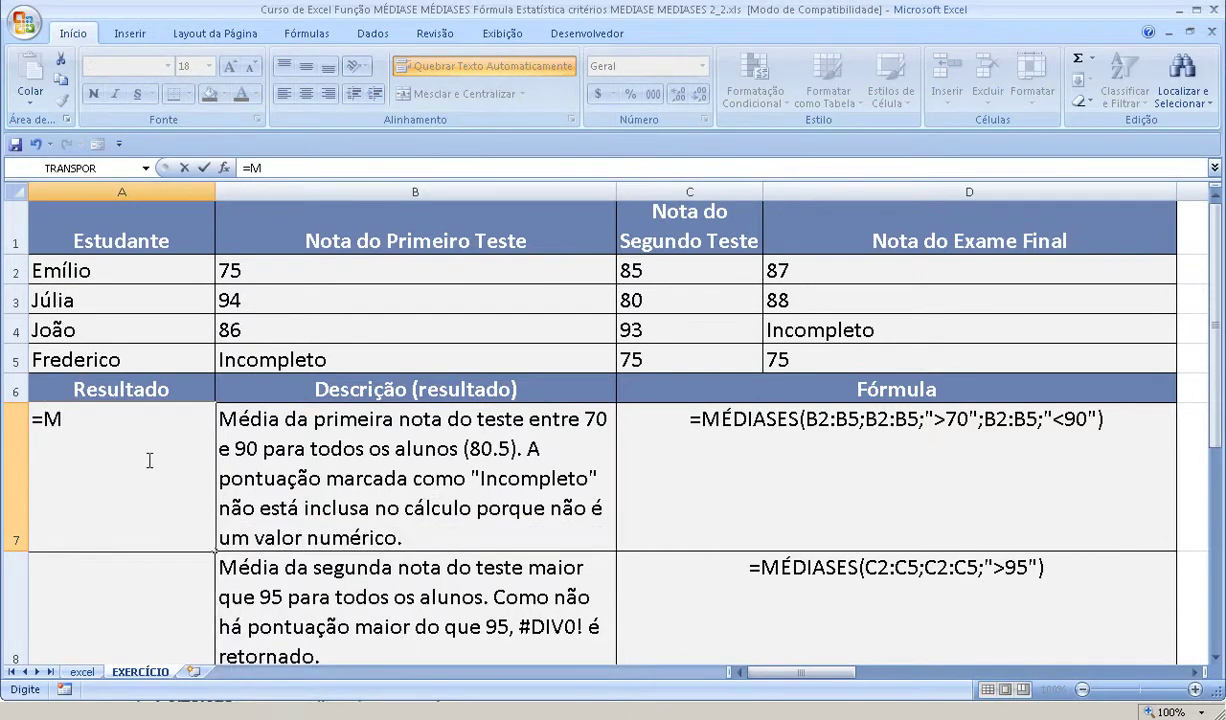
{"action": "type", "text": "É"}
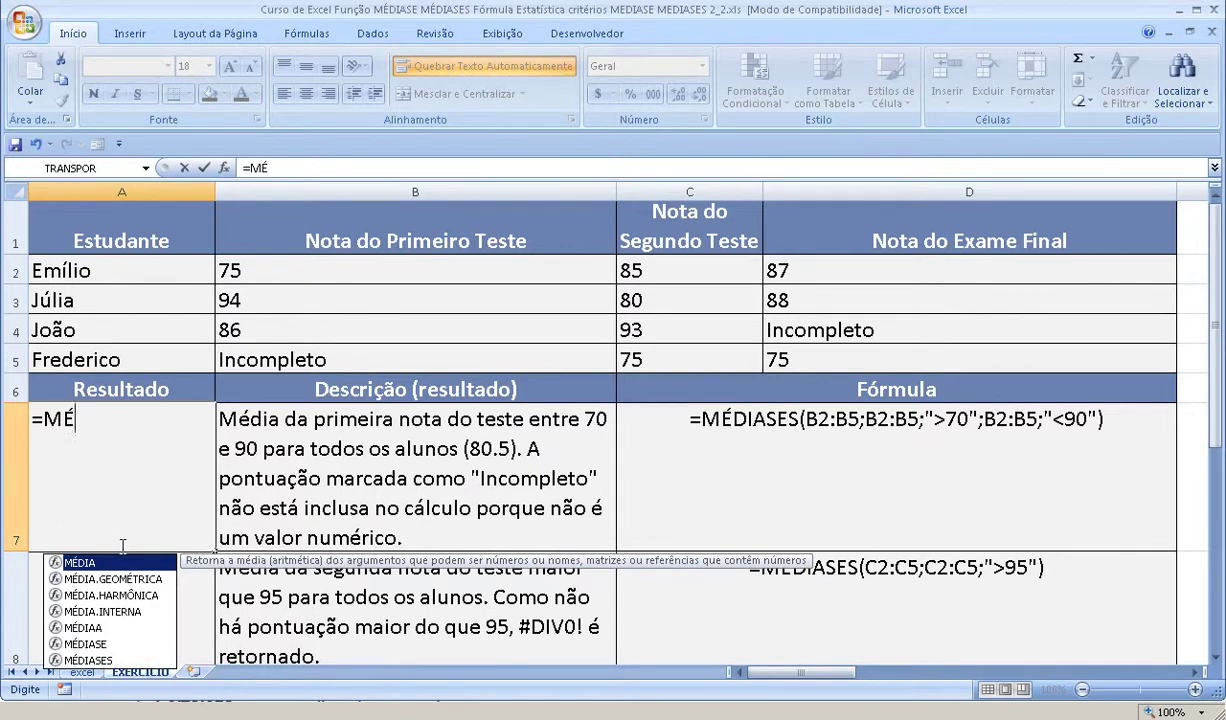
{"action": "left_click", "coordinate": [90, 660]}
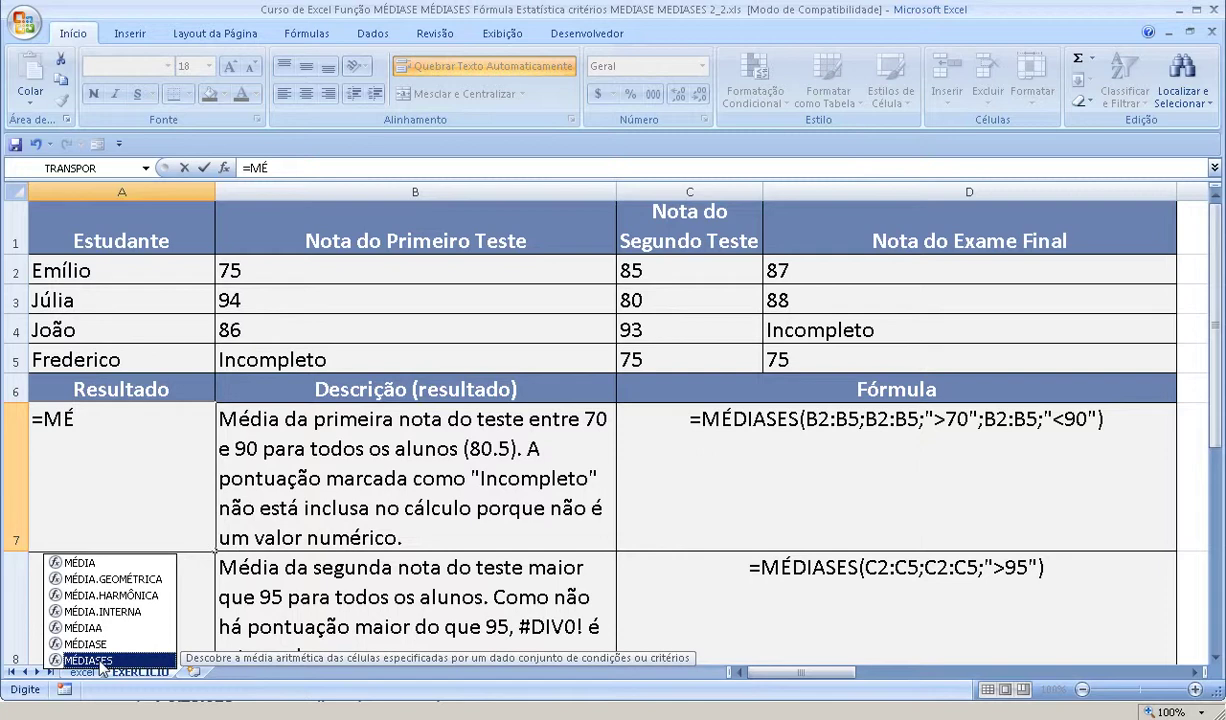
{"action": "double_click", "coordinate": [100, 662]}
{"action": "left_click", "coordinate": [97, 632]}
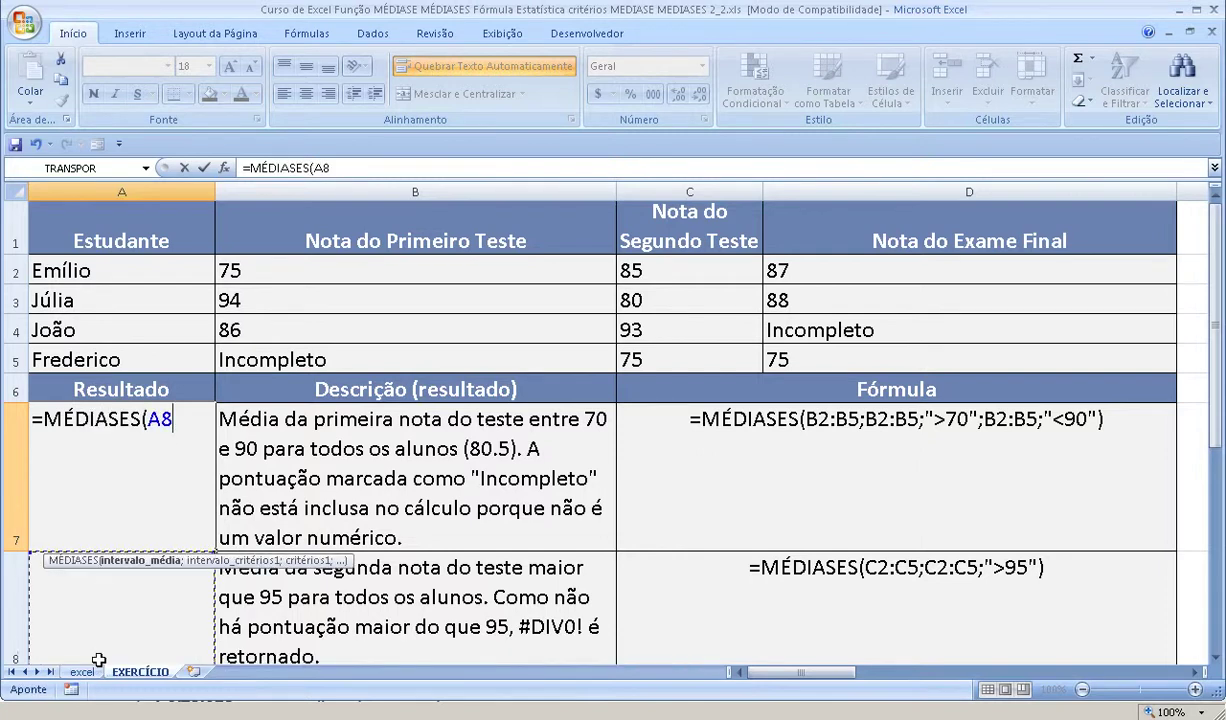
{"action": "key", "text": "BackSpace"}
{"action": "key", "text": "BackSpace"}
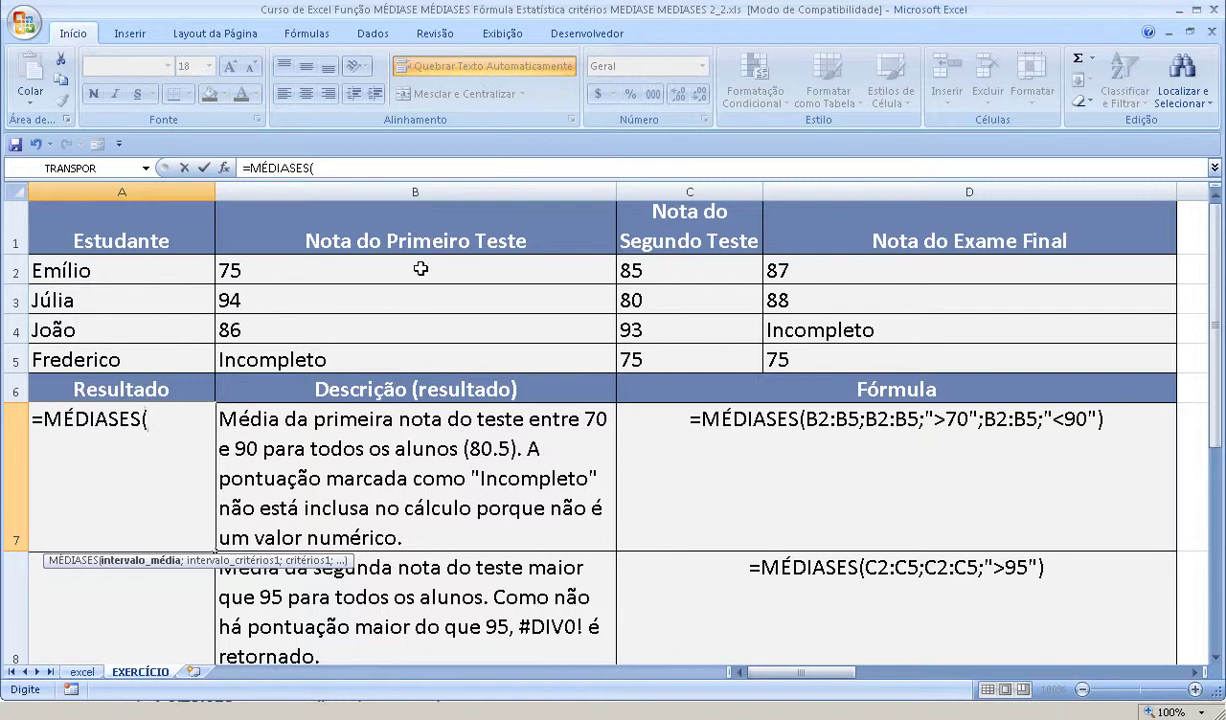
{"action": "left_click_drag", "start_coordinate": [238, 260], "coordinate": [246, 358]}
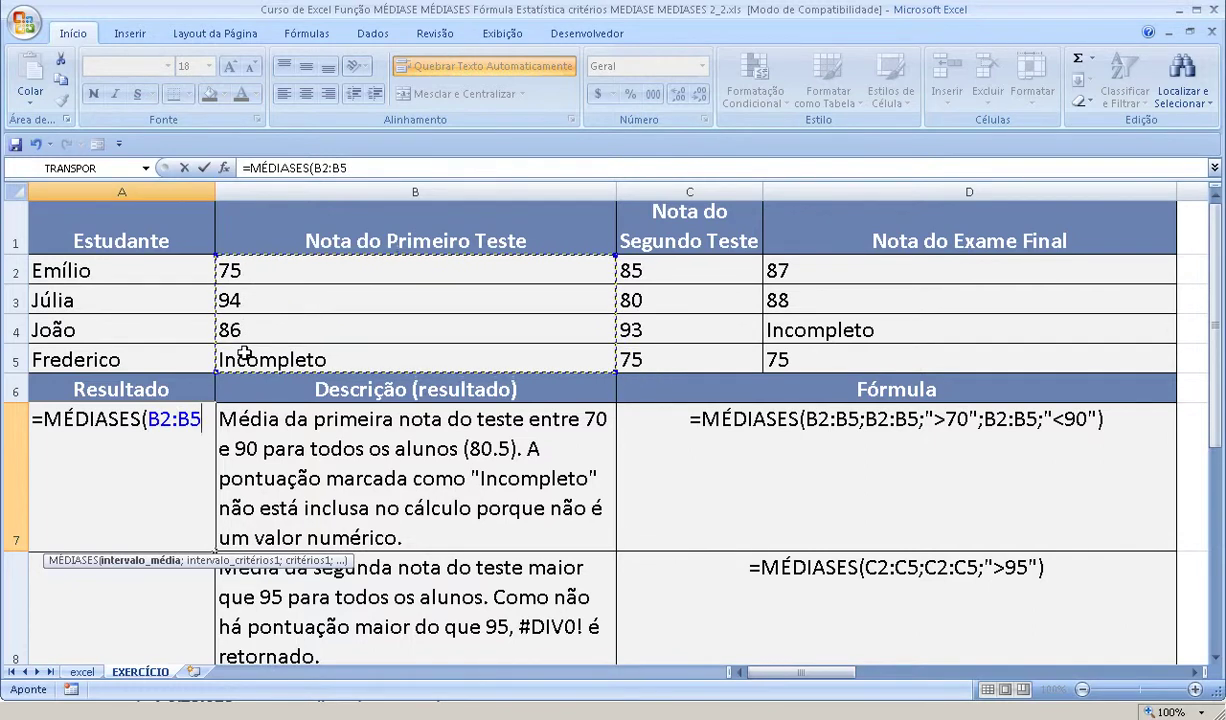
Add B2:B5 criteria ">70" and "<90" to complete the formula, giving 80,5
{"action": "type", "text": ";"}
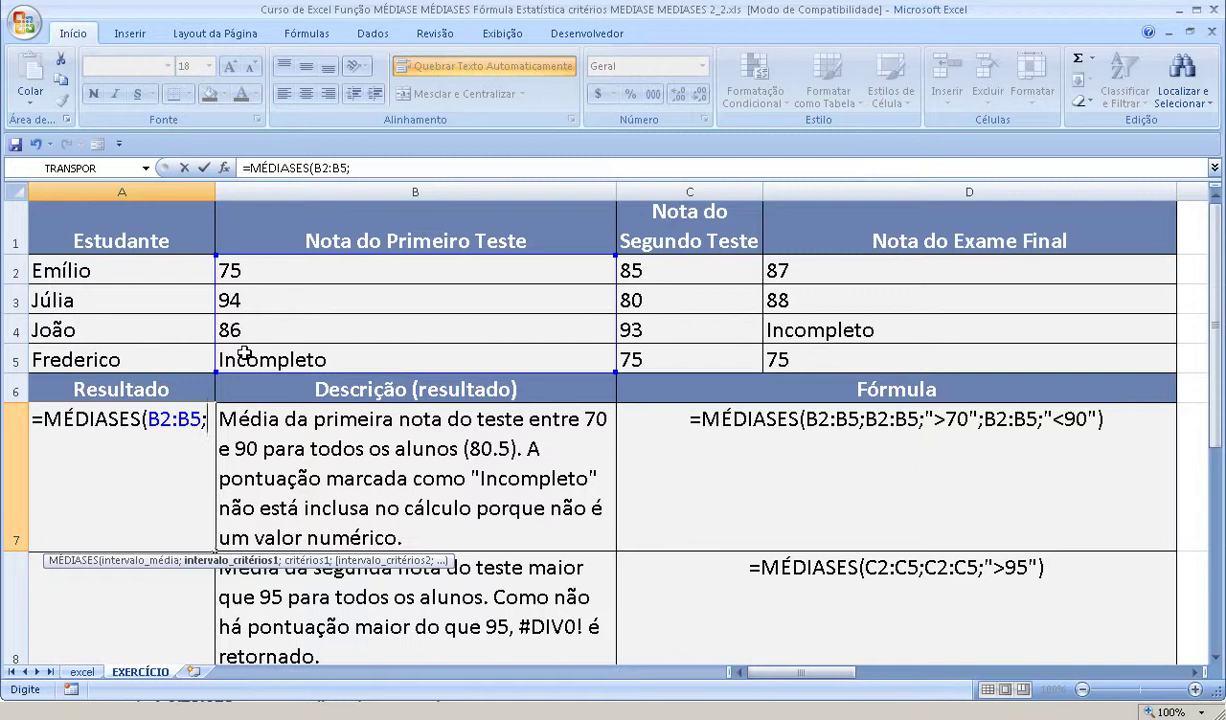
{"action": "type", "text": "\""}
{"action": "type", "text": ">"}
{"action": "type", "text": "7"}
{"action": "type", "text": "0"}
{"action": "key", "text": "BackSpace"}
{"action": "key", "text": "BackSpace"}
{"action": "key", "text": "BackSpace"}
{"action": "key", "text": "BackSpace"}
{"action": "left_click_drag", "start_coordinate": [373, 263], "coordinate": [360, 358]}
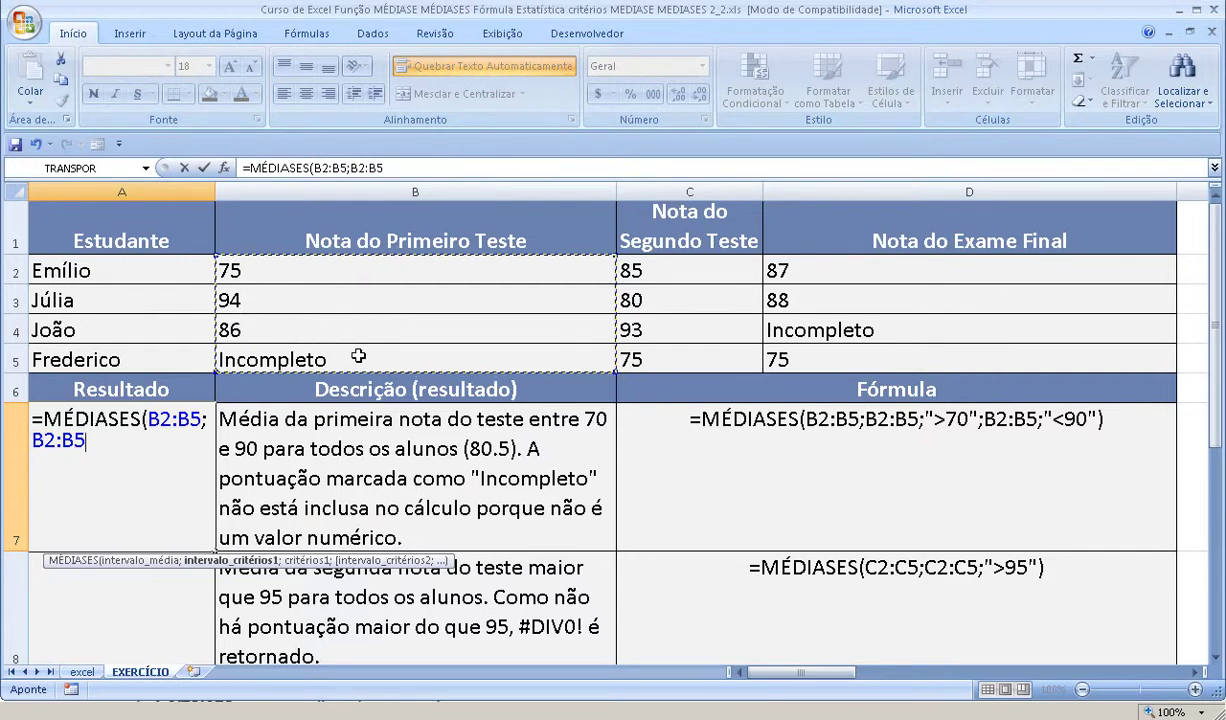
{"action": "type", "text": ";"}
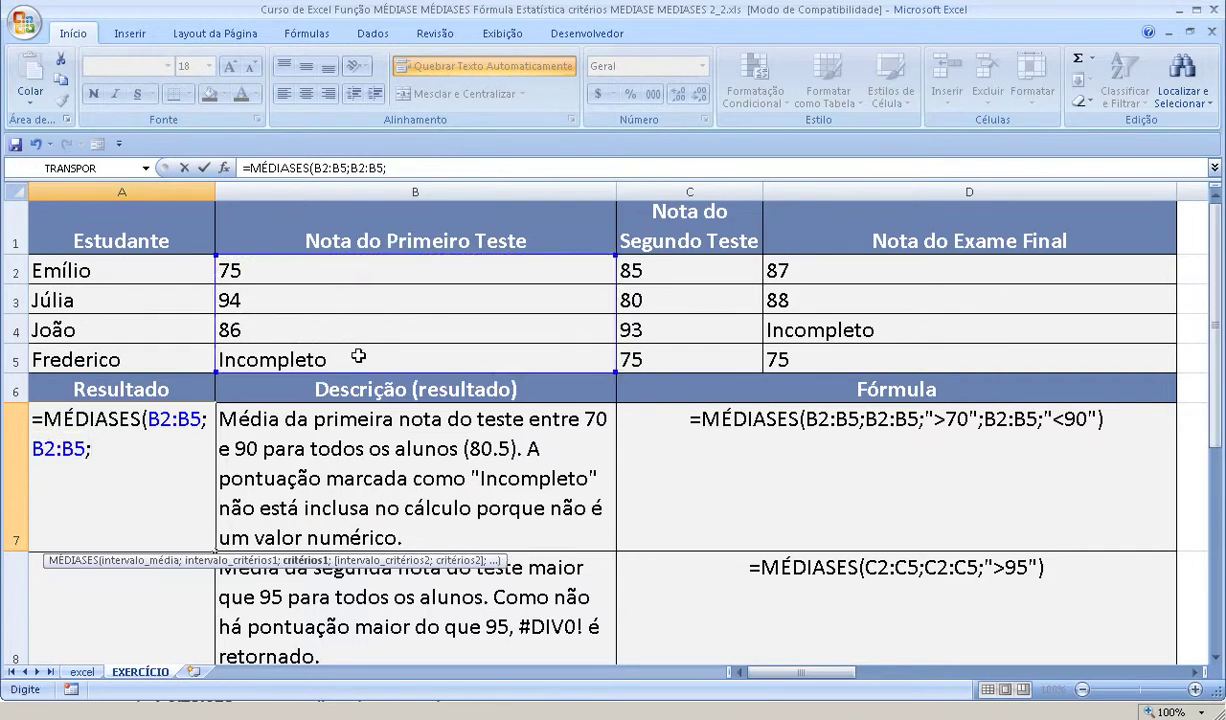
{"action": "type", "text": "\""}
{"action": "type", "text": ">7"}
{"action": "type", "text": "0"}
{"action": "type", "text": "\""}
{"action": "type", "text": ";"}
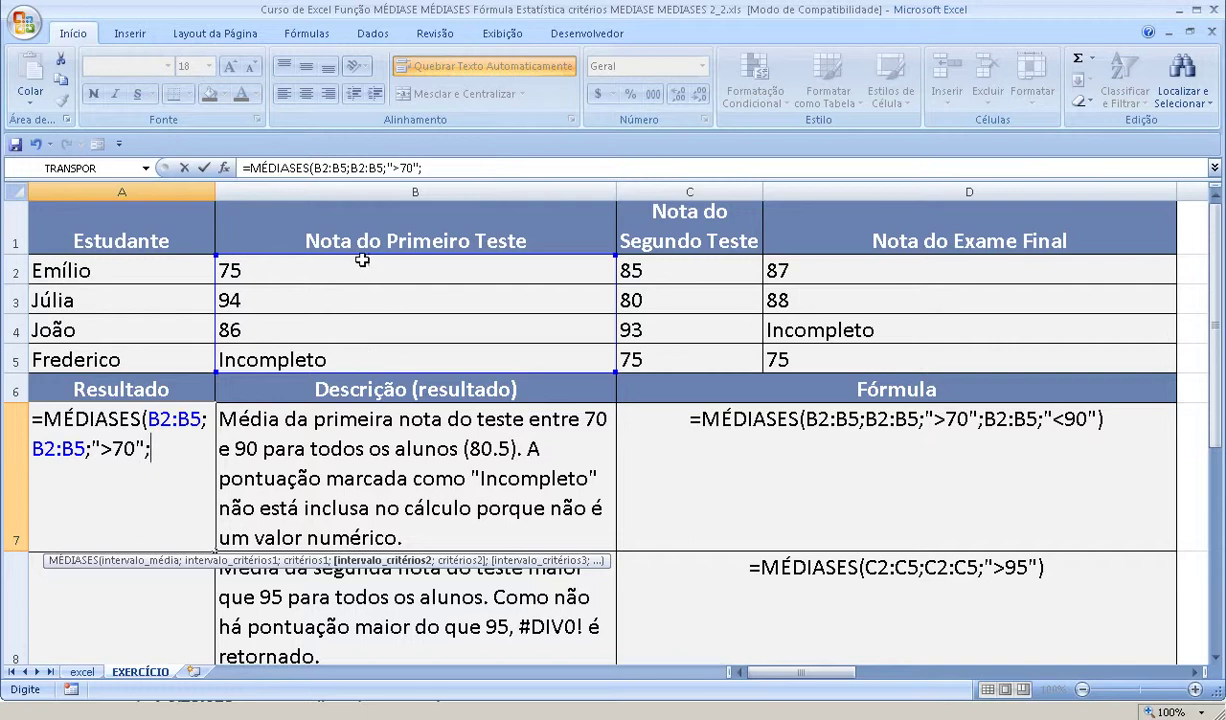
{"action": "left_click_drag", "start_coordinate": [360, 260], "coordinate": [355, 353]}
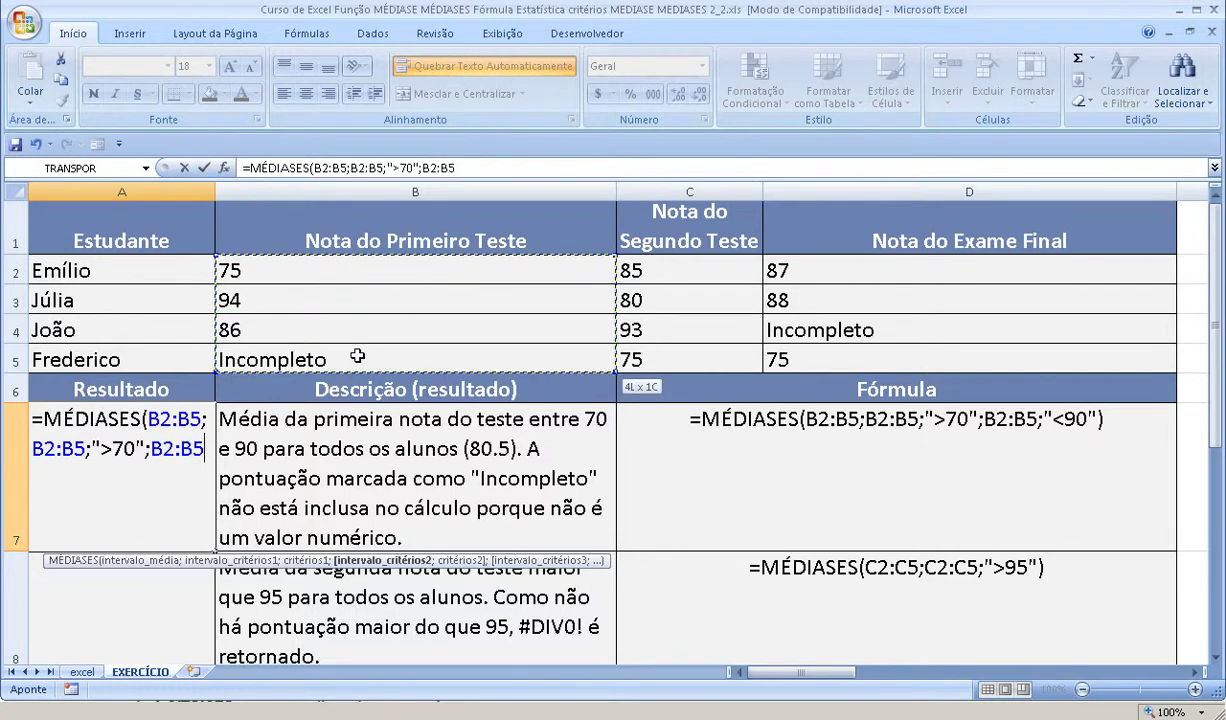
{"action": "type", "text": ";"}
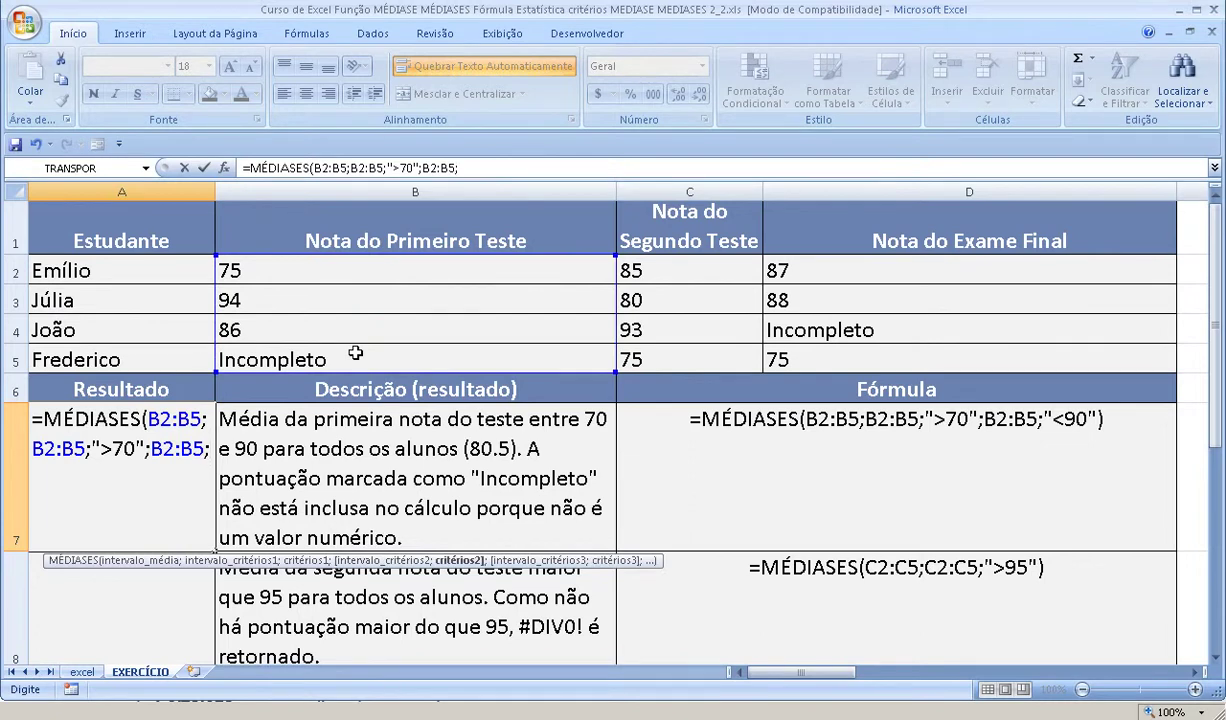
{"action": "type", "text": "\""}
{"action": "type", "text": "<90"}
{"action": "type", "text": "\""}
{"action": "type", "text": ")"}
{"action": "key", "text": "Return"}
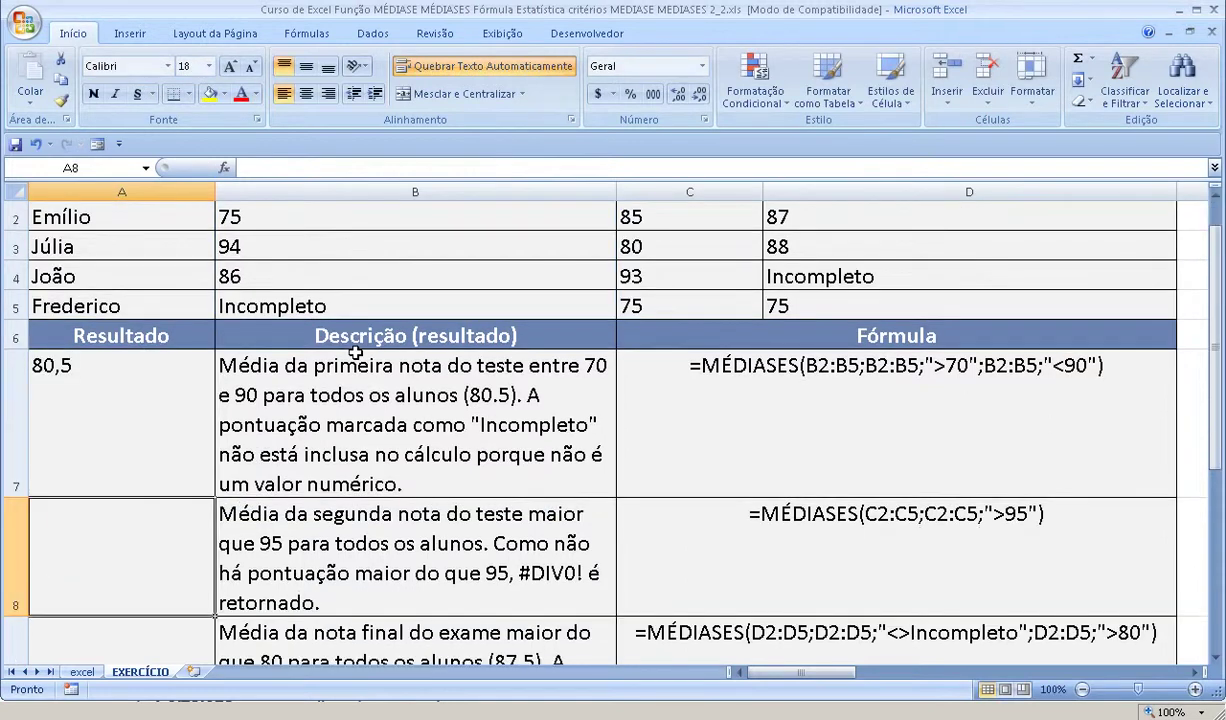
{"action": "left_click", "coordinate": [172, 368]}
{"action": "scroll", "coordinate": [176, 368], "scroll_direction": "up", "scroll_amount": 1}
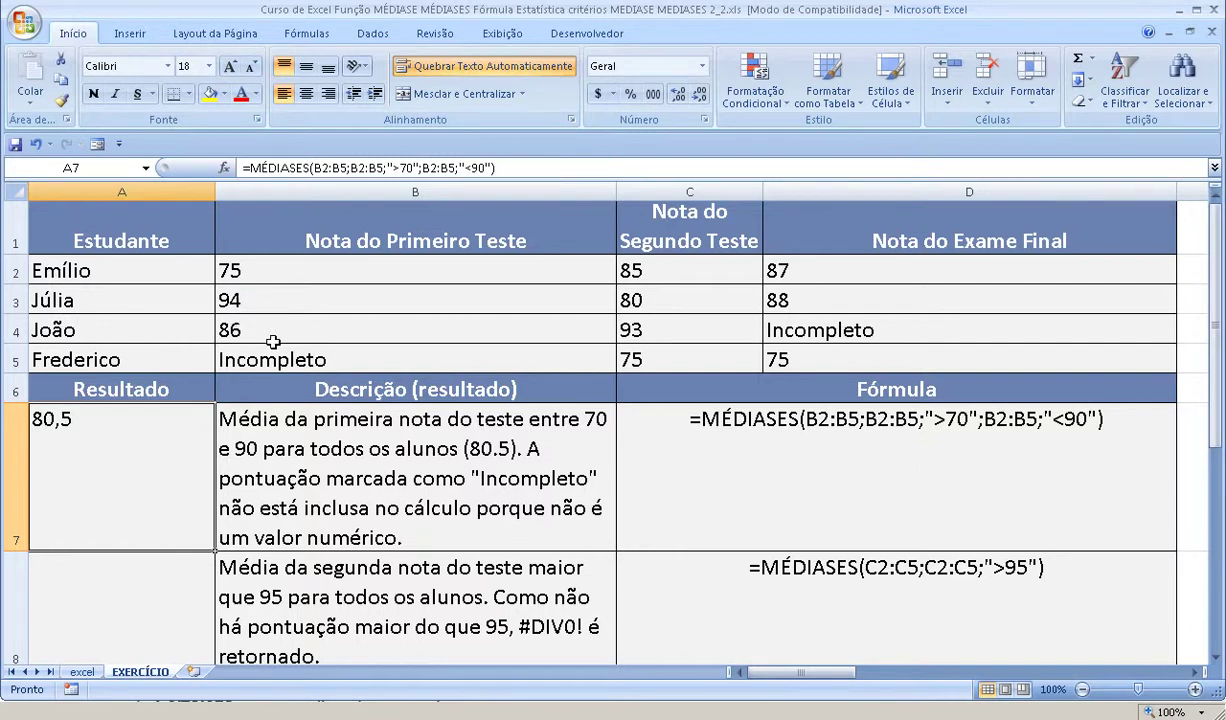
{"action": "scroll", "coordinate": [273, 342], "scroll_direction": "down", "scroll_amount": 3}
{"action": "left_click", "coordinate": [168, 266]}
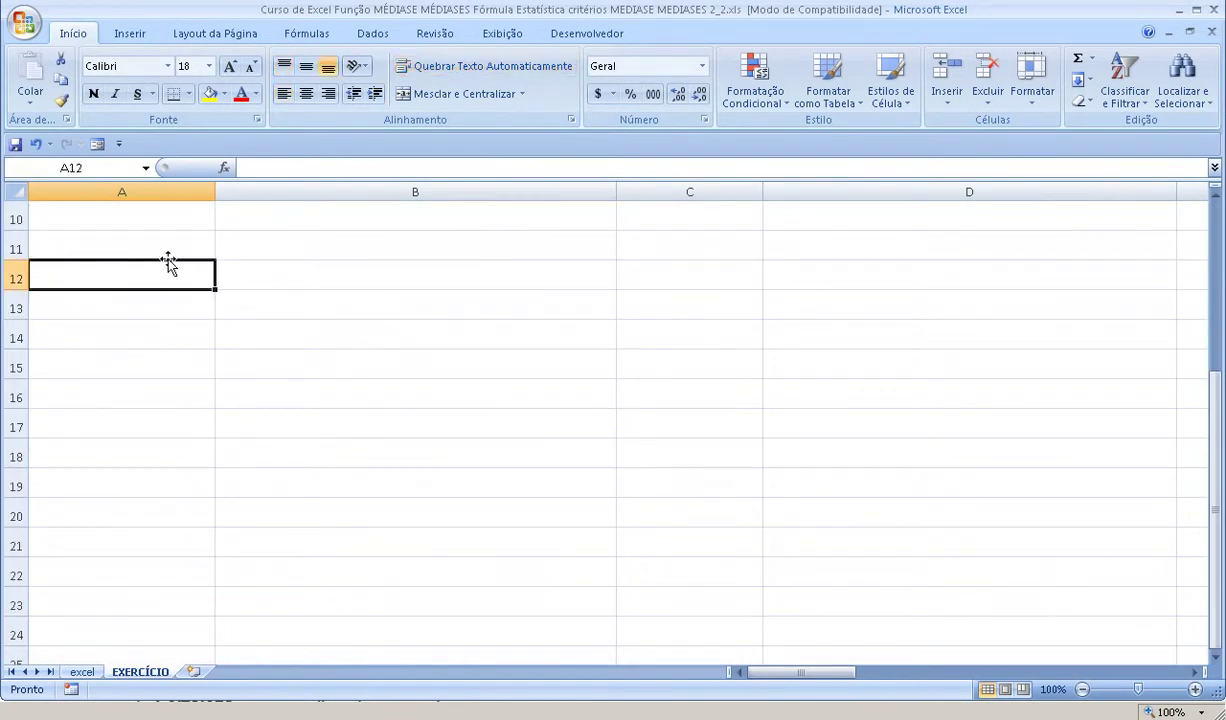
Enter 75 in A12 and 86 in A13
{"action": "type", "text": "7"}
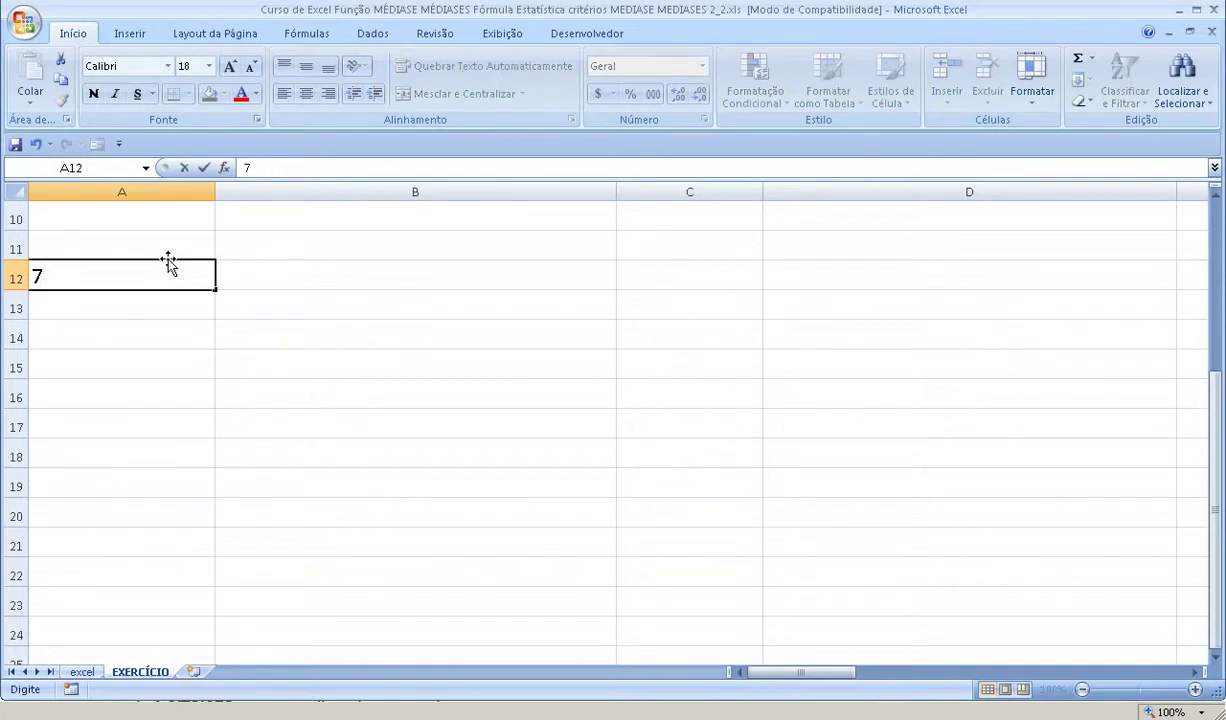
{"action": "type", "text": "5"}
{"action": "key", "text": "Return"}
{"action": "type", "text": "8"}
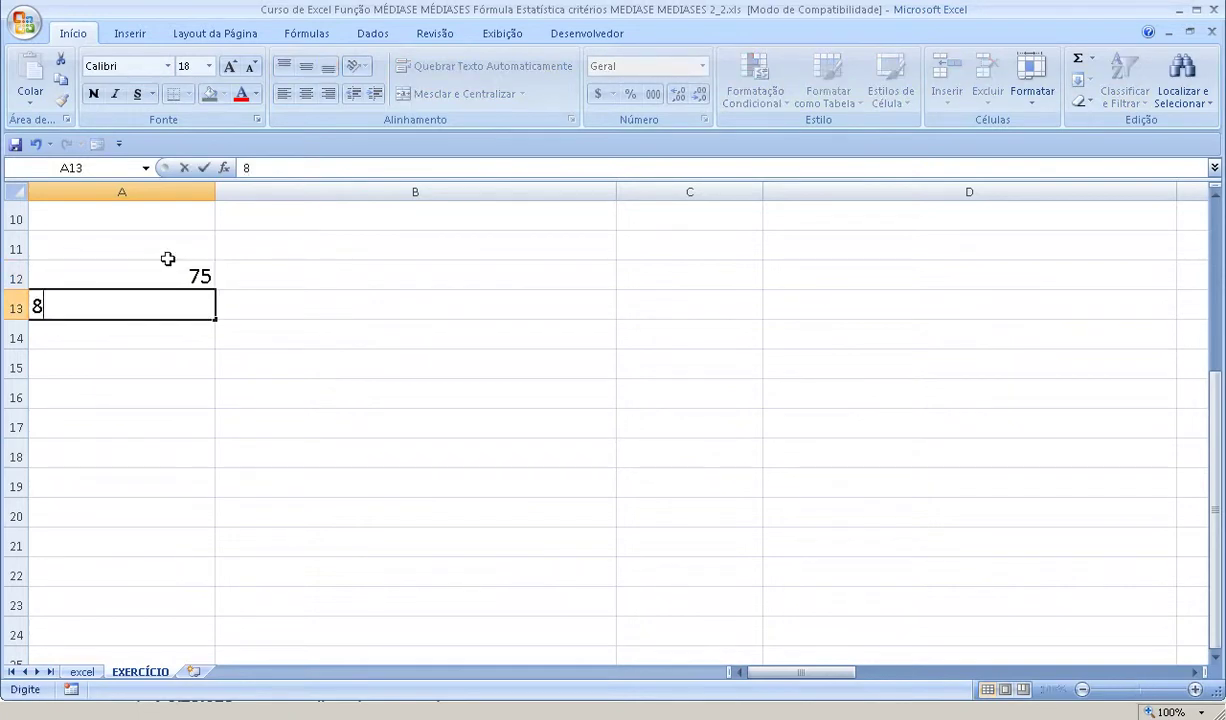
{"action": "type", "text": "6"}
{"action": "key", "text": "Return"}
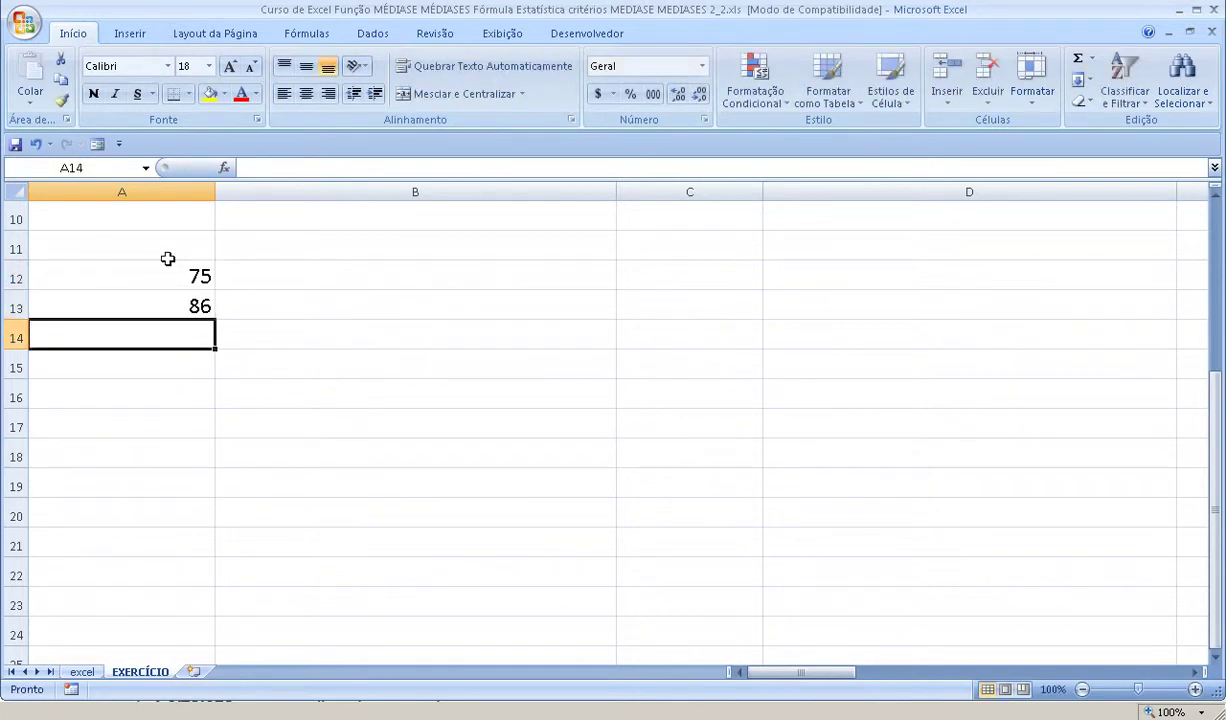
Average them with =MÉDIA(A12:A13) in A14 to confirm the 80,5 result
{"action": "type", "text": "="}
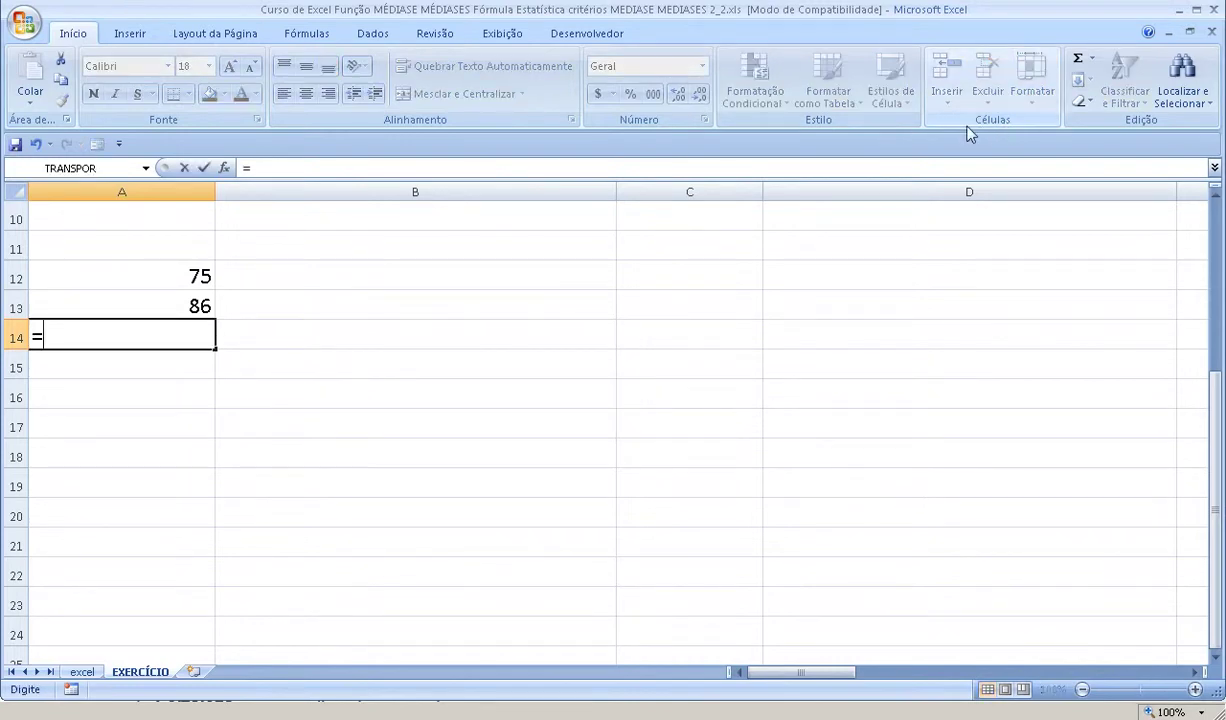
{"action": "type", "text": "MÉDIA"}
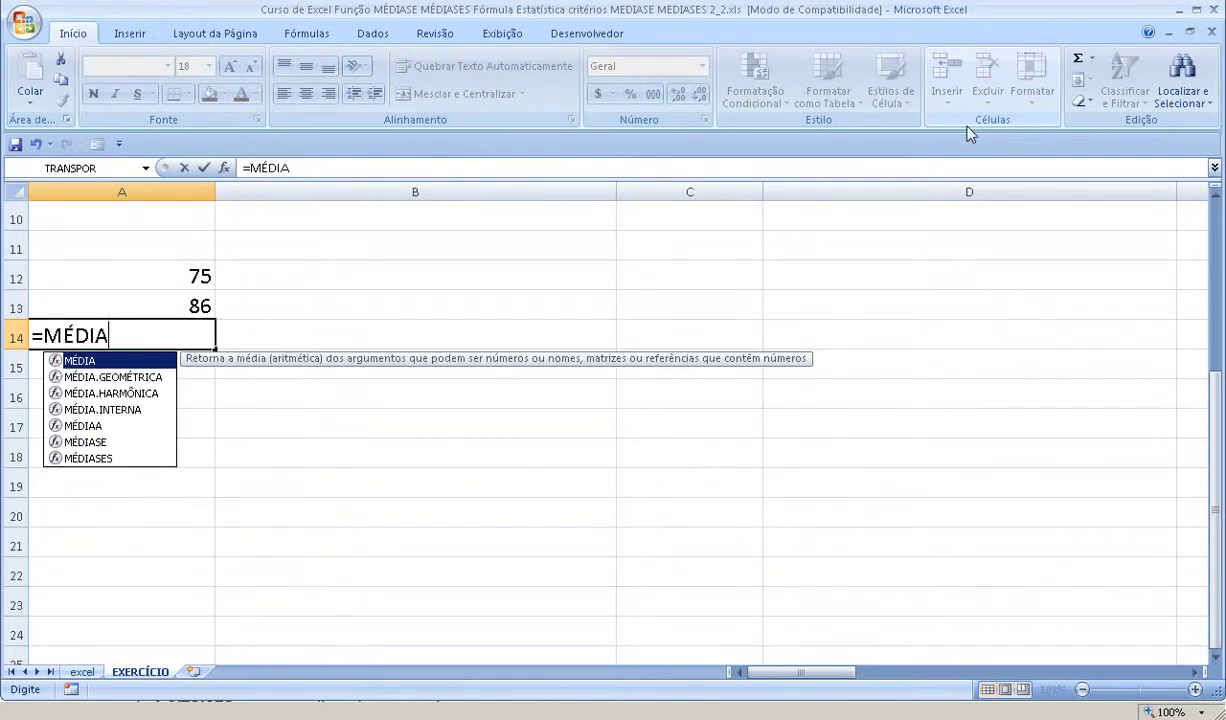
{"action": "type", "text": "("}
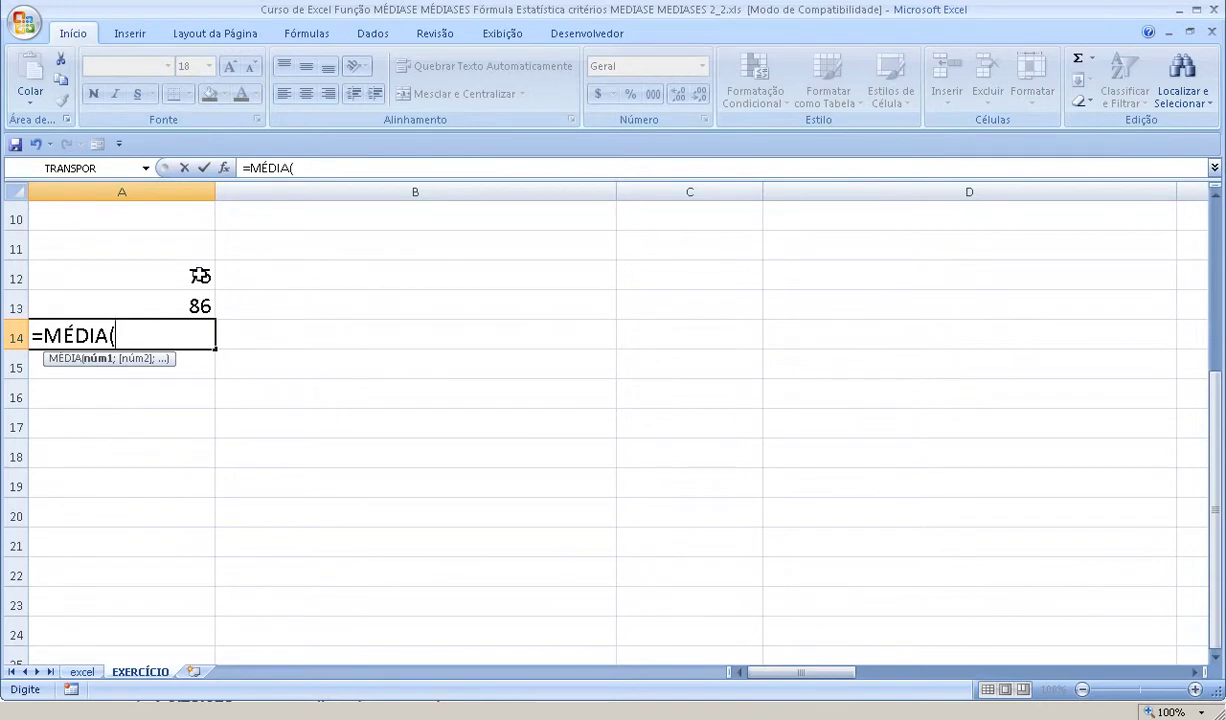
{"action": "left_click_drag", "start_coordinate": [200, 275], "coordinate": [200, 305]}
{"action": "type", "text": ")"}
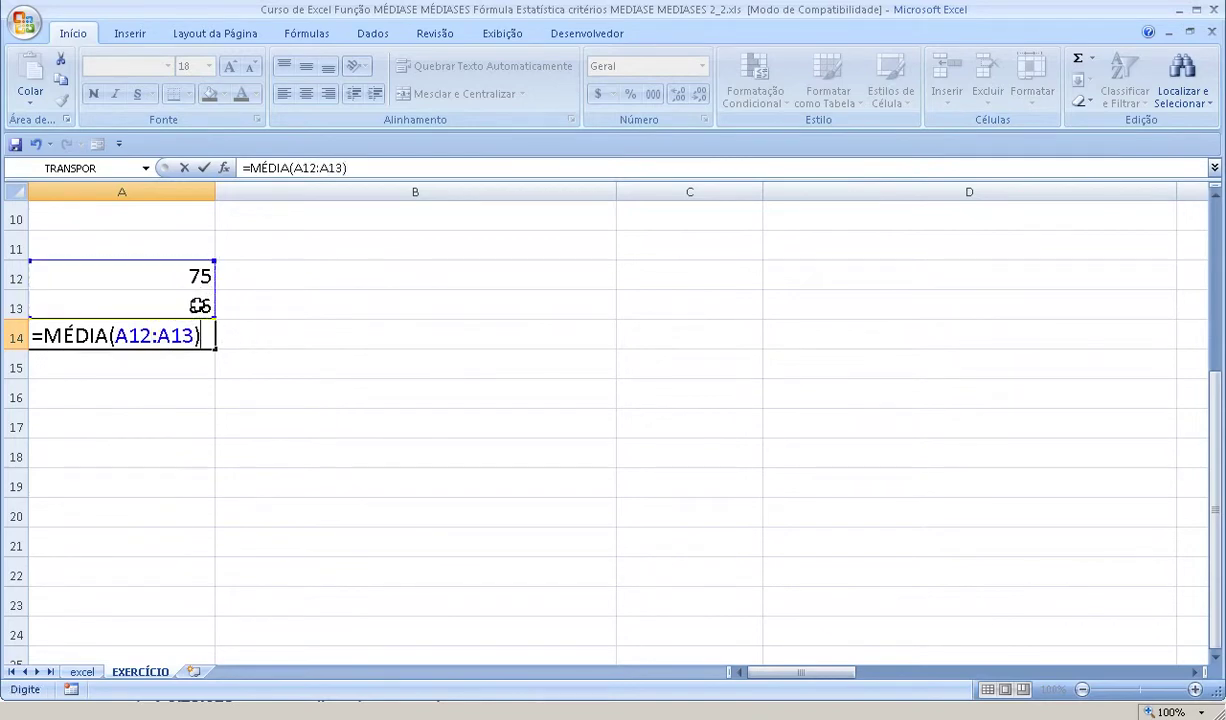
{"action": "key", "text": "Return"}
{"action": "scroll", "coordinate": [229, 330], "scroll_direction": "up", "scroll_amount": 3}
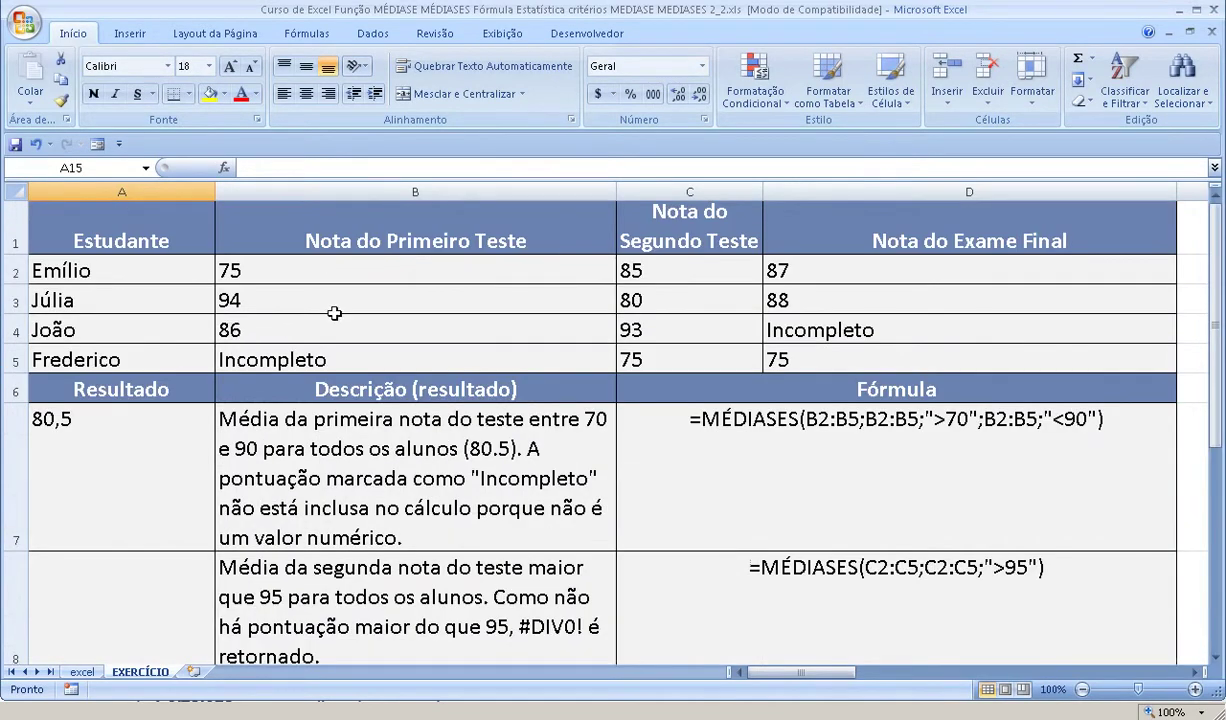
{"action": "left_click", "coordinate": [135, 631]}
{"action": "scroll", "coordinate": [281, 627], "scroll_direction": "down", "scroll_amount": 1}
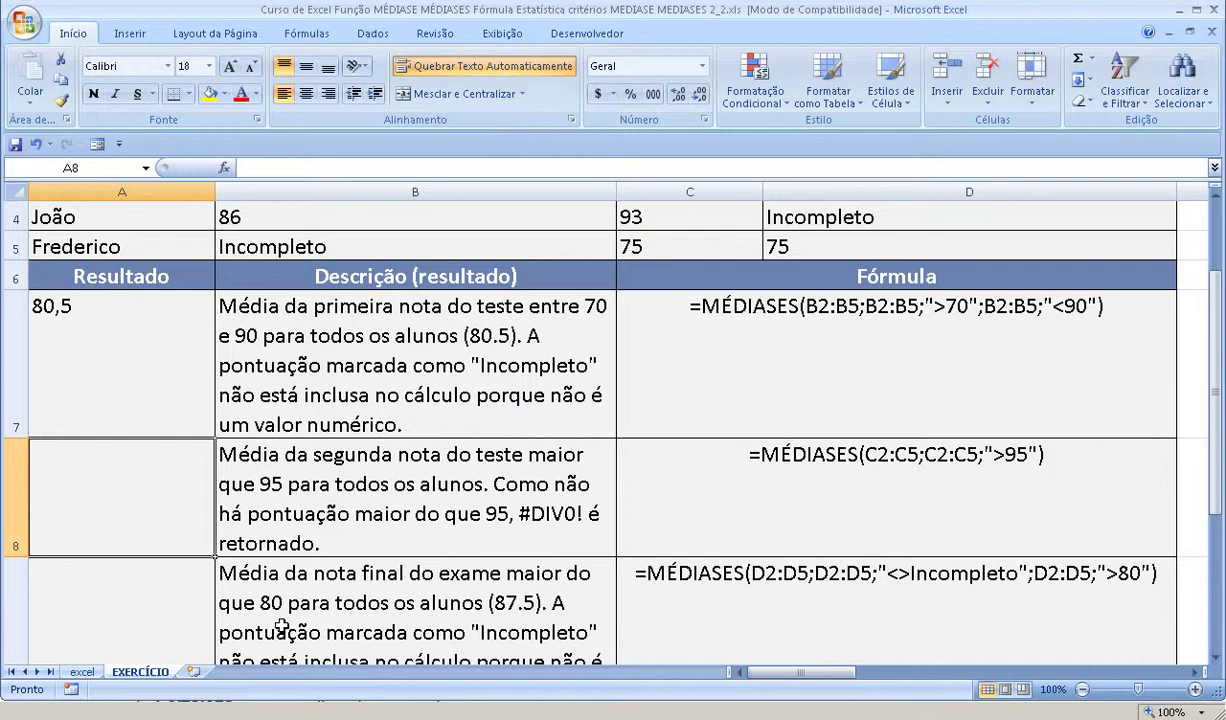
{"action": "scroll", "coordinate": [281, 627], "scroll_direction": "up", "scroll_amount": 1}
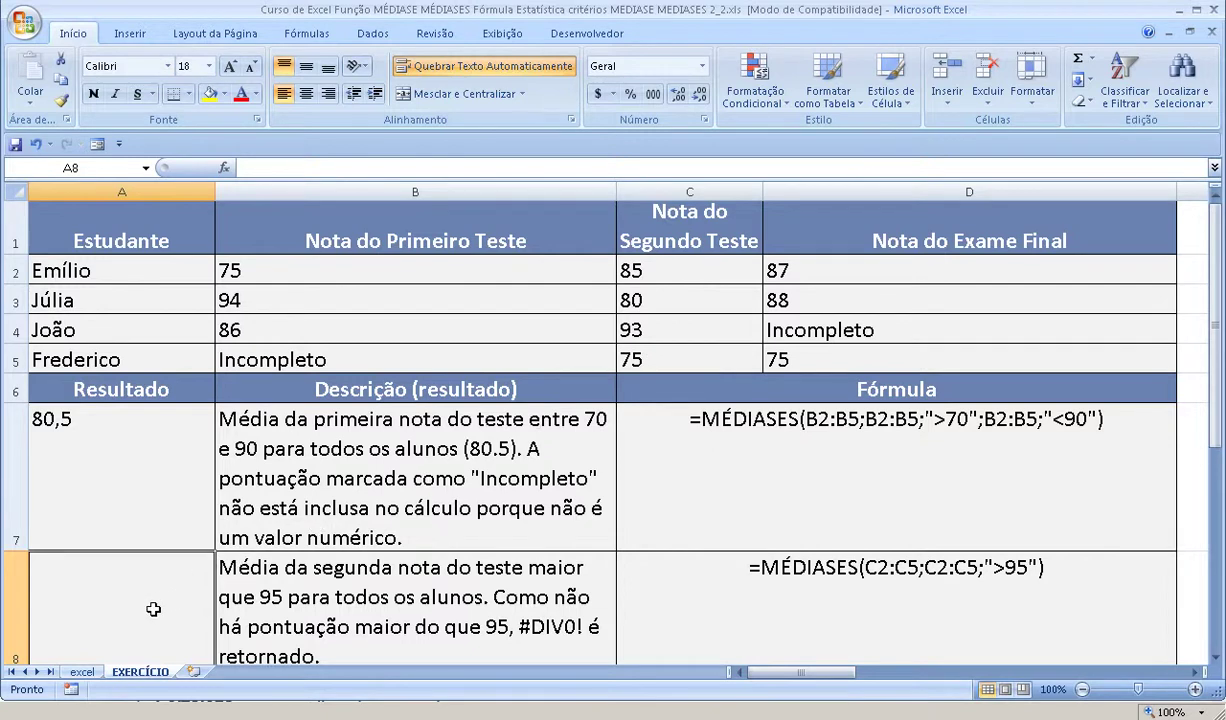
Enter =MÉDIASES(C2:C5;C2:C5;">95") in A8, which returns #DIV/0!
{"action": "type", "text": "=M"}
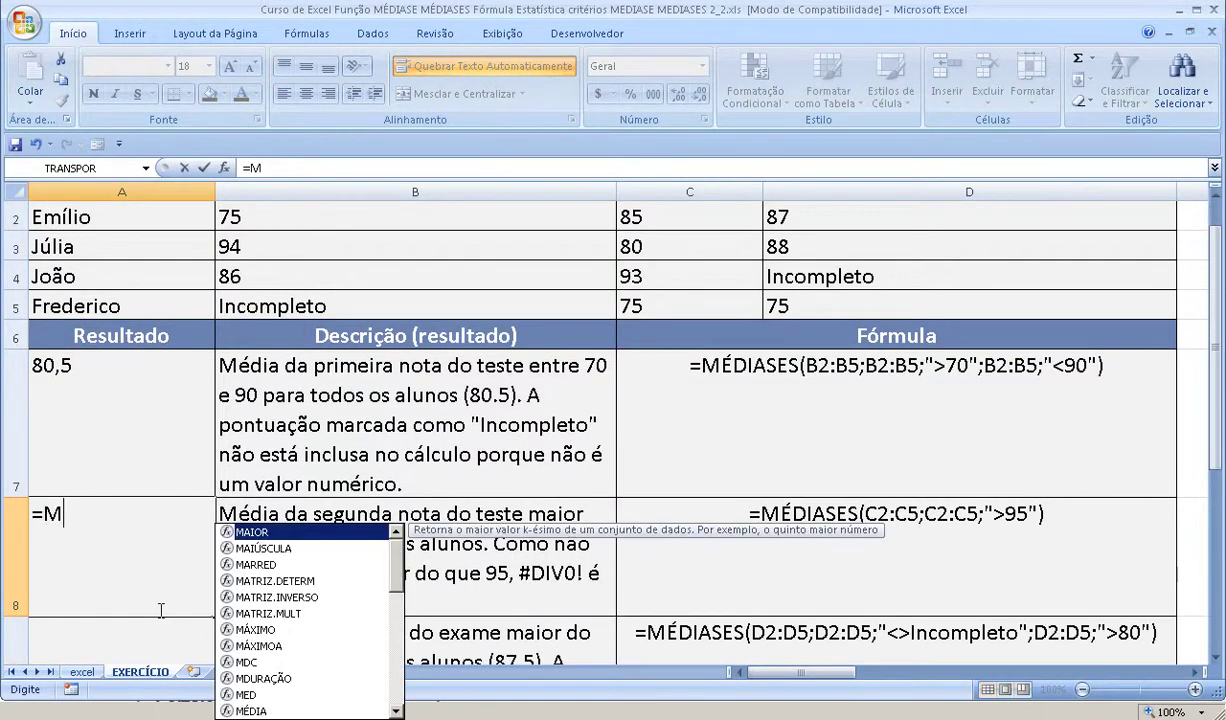
{"action": "type", "text": "É"}
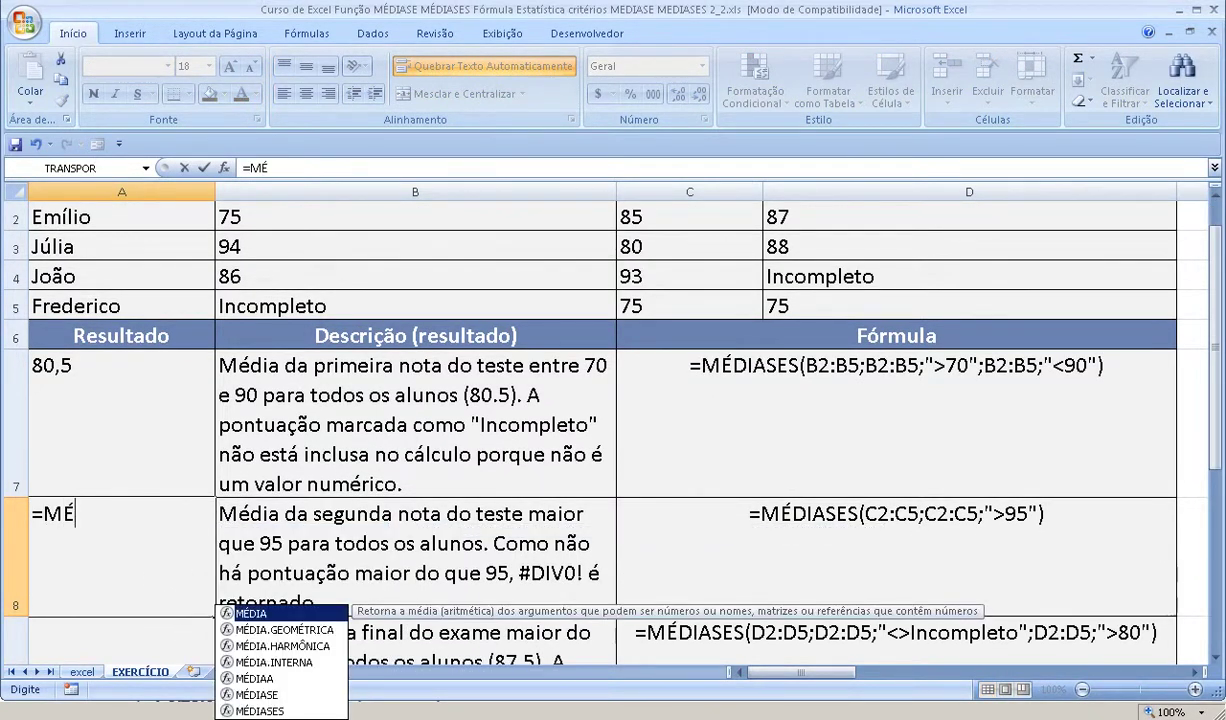
{"action": "double_click", "coordinate": [265, 711]}
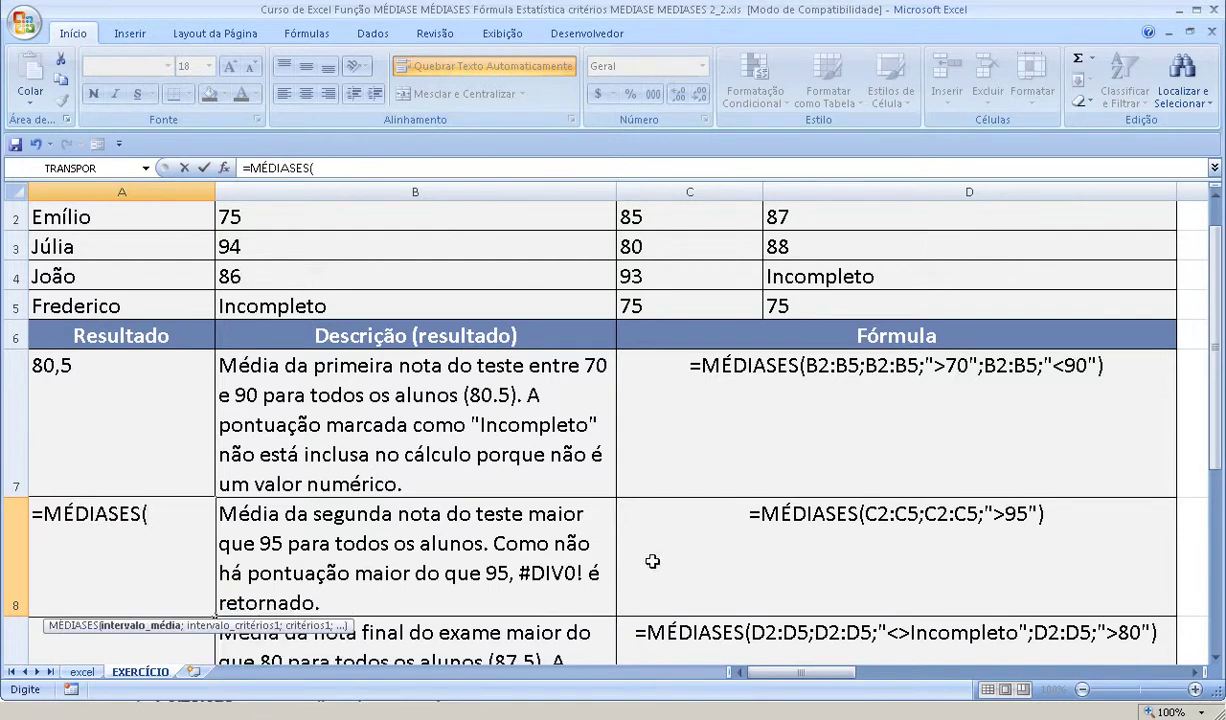
{"action": "scroll", "coordinate": [625, 539], "scroll_direction": "up", "scroll_amount": 1}
{"action": "left_click_drag", "start_coordinate": [676, 282], "coordinate": [669, 357]}
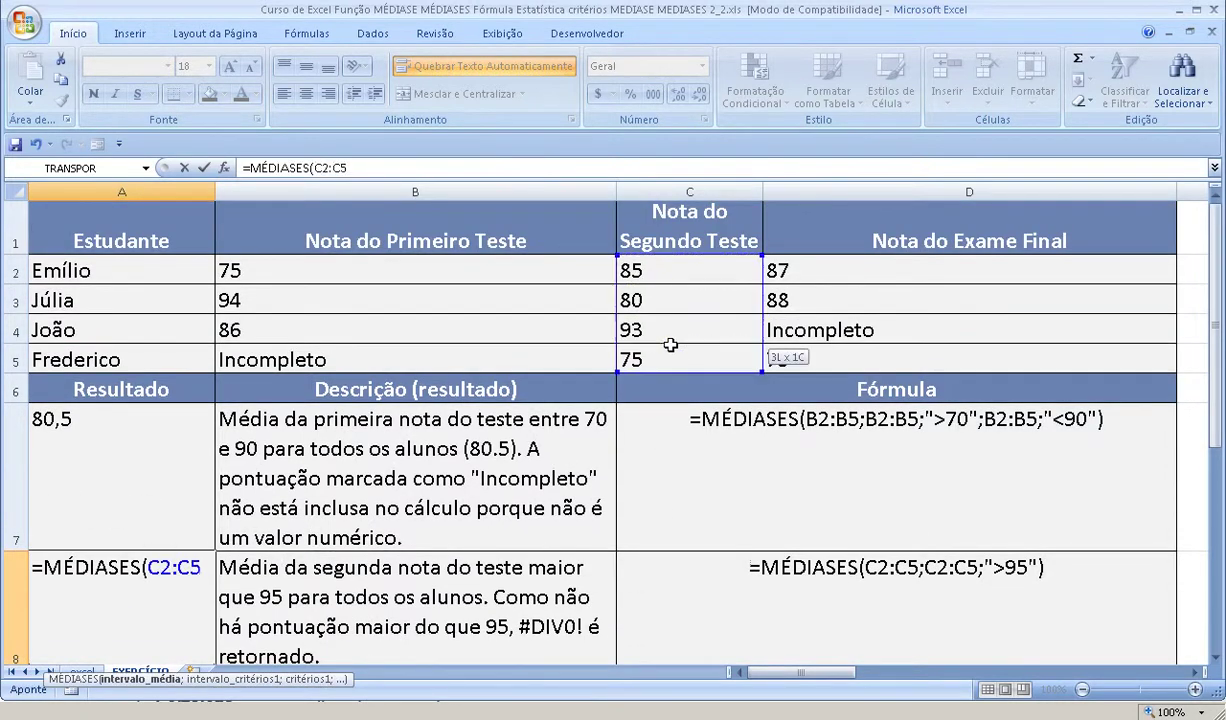
{"action": "type", "text": ";"}
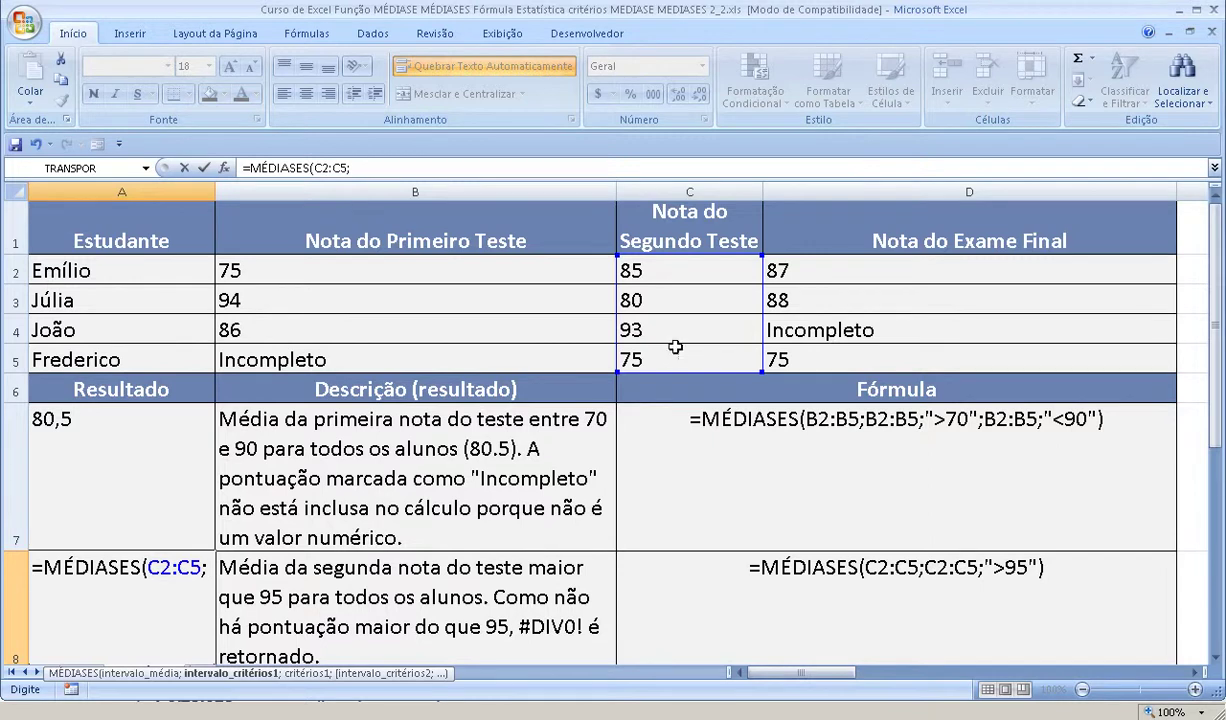
{"action": "left_click_drag", "start_coordinate": [676, 268], "coordinate": [676, 362]}
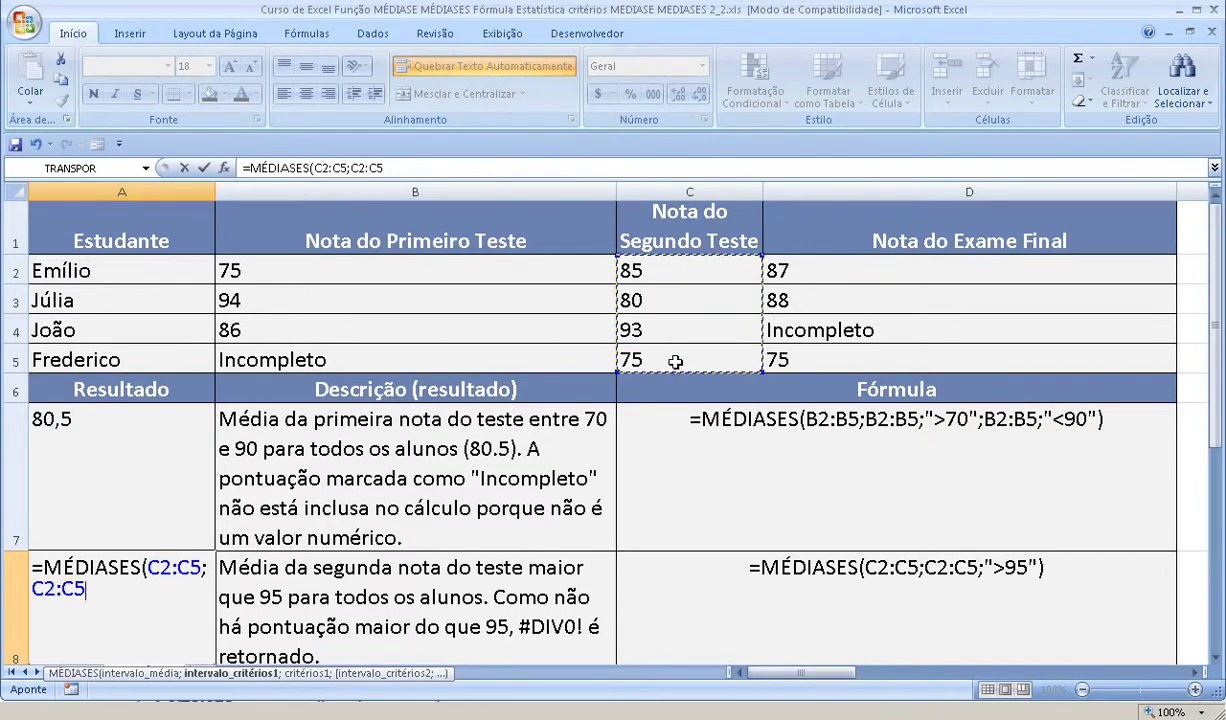
{"action": "type", "text": ";"}
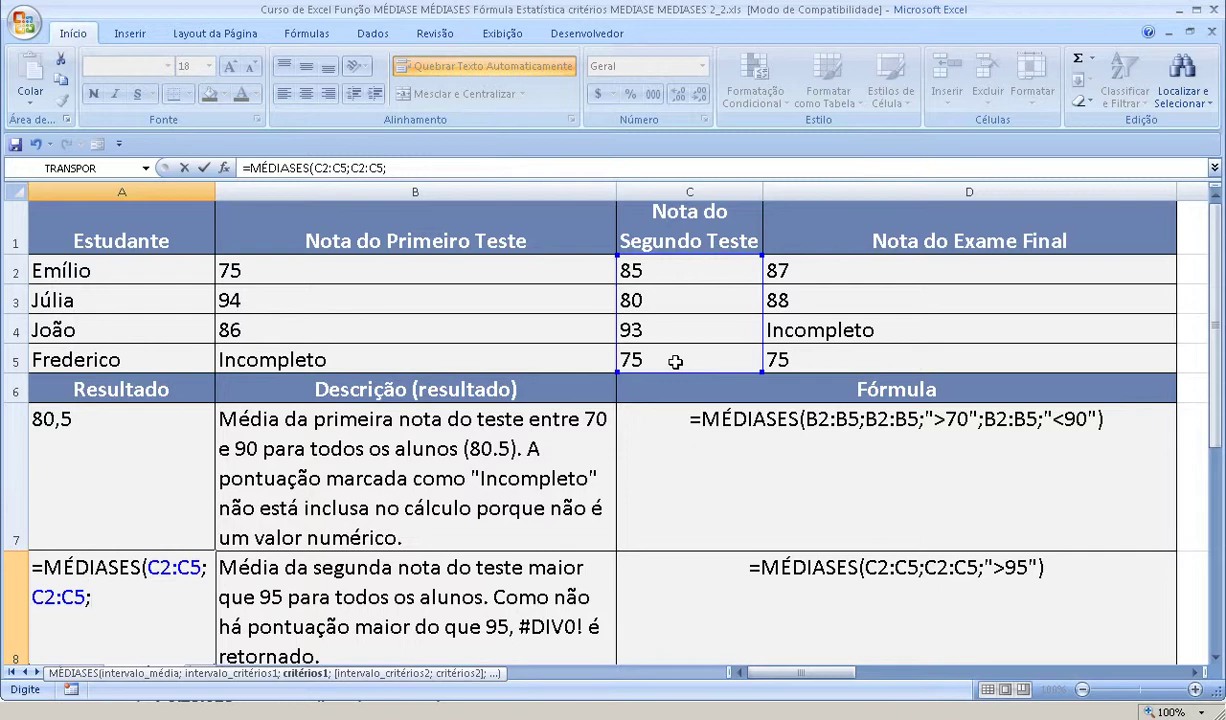
{"action": "type", "text": "\""}
{"action": "type", "text": ">9"}
{"action": "type", "text": "5\""}
{"action": "type", "text": ")"}
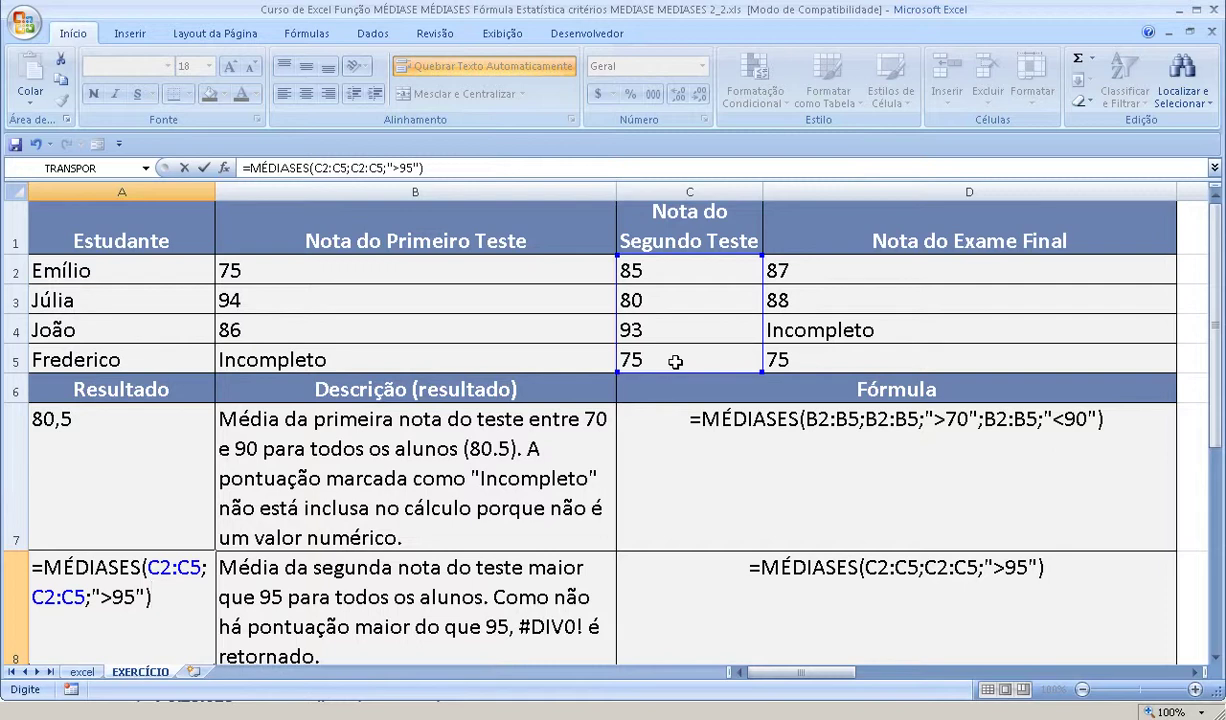
{"action": "key", "text": "Return"}
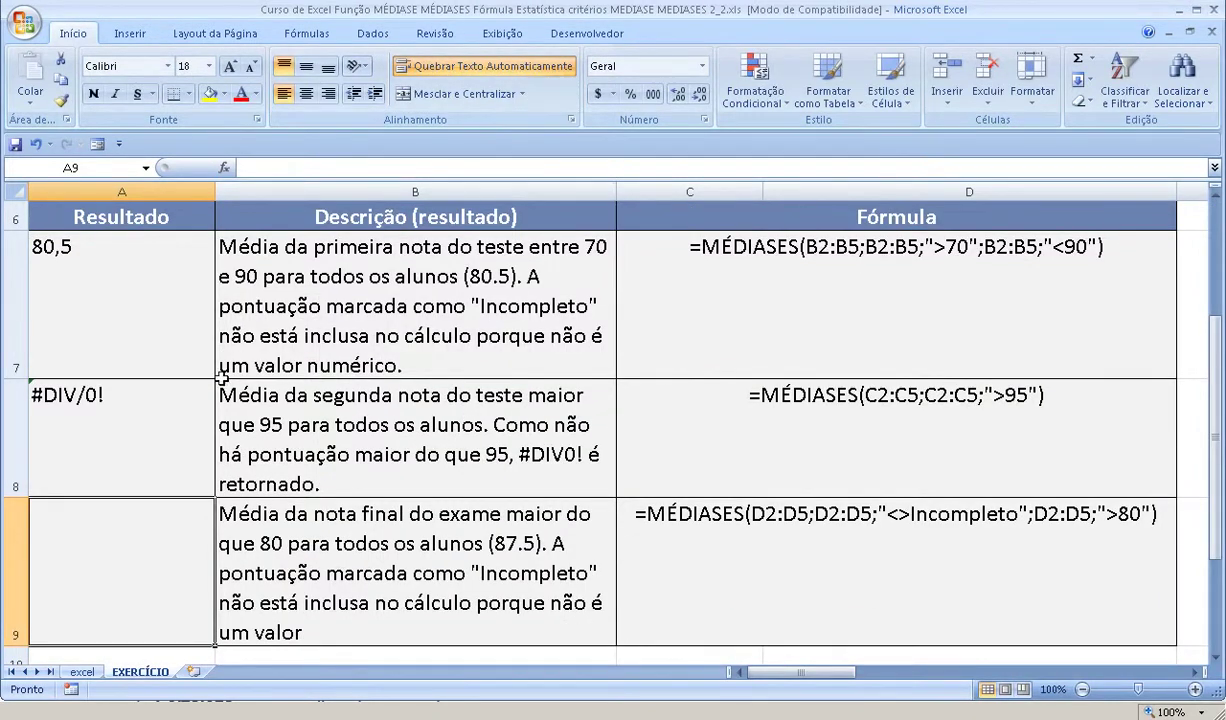
{"action": "left_click", "coordinate": [178, 397]}
{"action": "scroll", "coordinate": [181, 397], "scroll_direction": "up", "scroll_amount": 2}
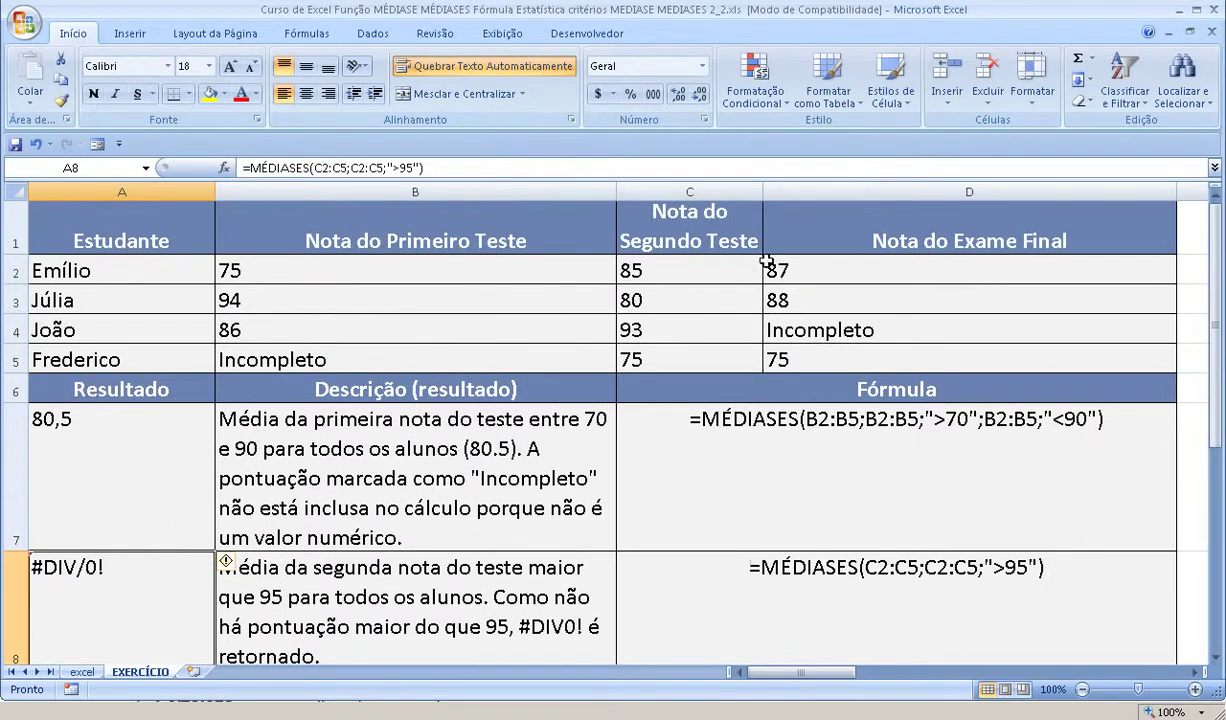
{"action": "scroll", "coordinate": [652, 355], "scroll_direction": "down", "scroll_amount": 1}
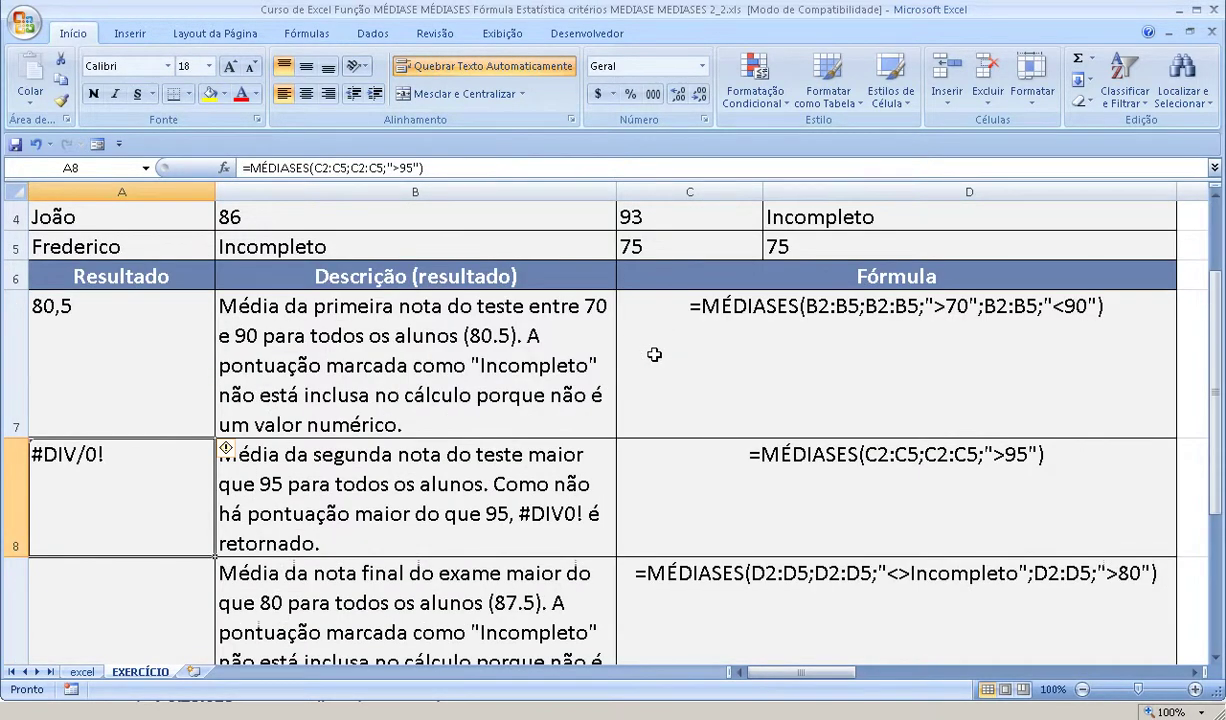
{"action": "scroll", "coordinate": [654, 355], "scroll_direction": "down", "scroll_amount": 1}
{"action": "left_click", "coordinate": [181, 531]}
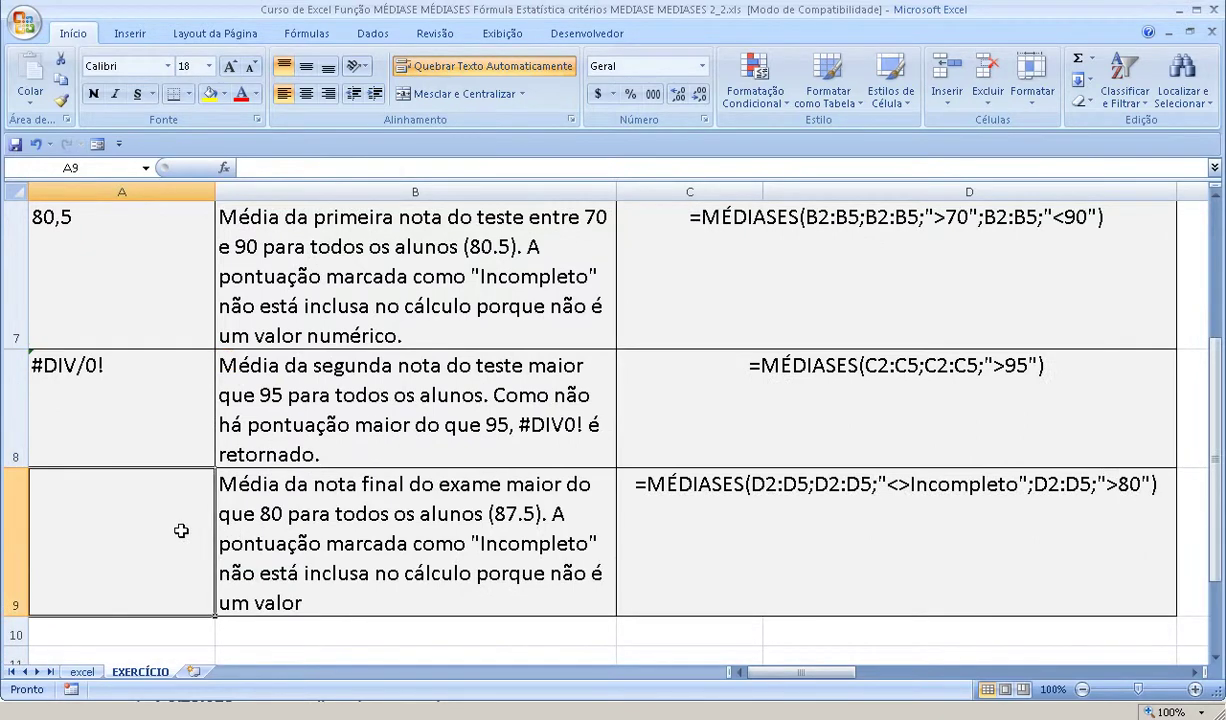
{"action": "scroll", "coordinate": [478, 499], "scroll_direction": "up", "scroll_amount": 2}
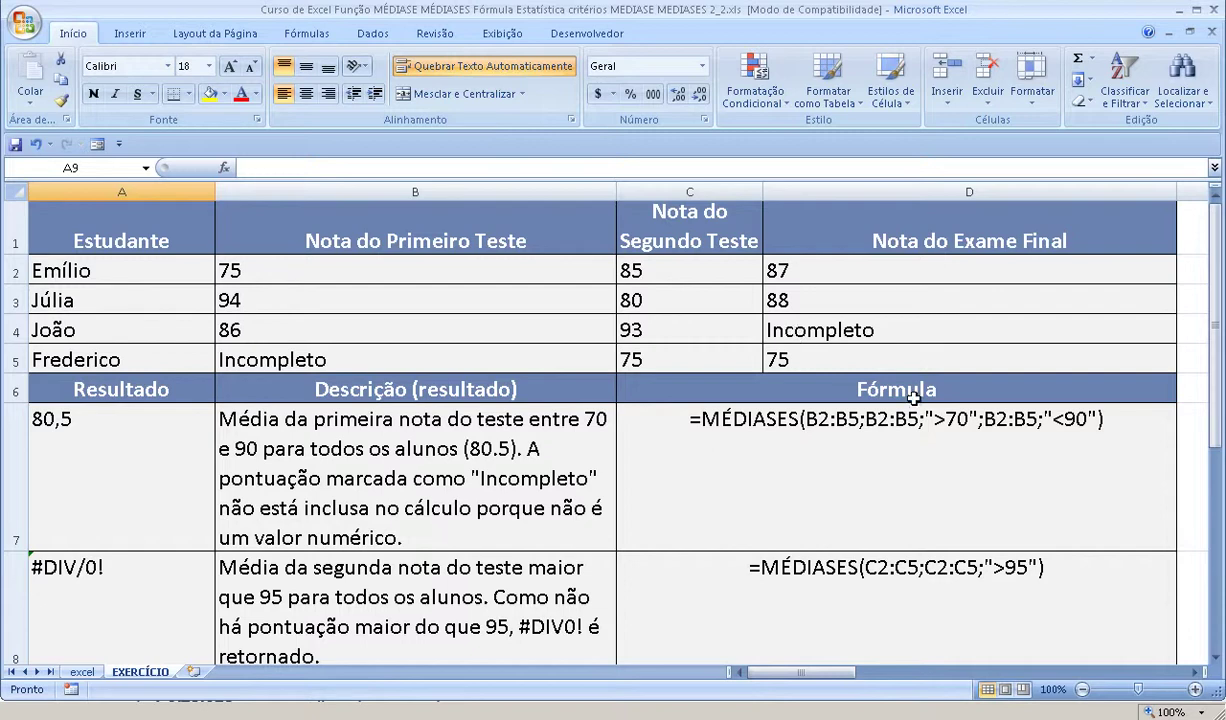
{"action": "scroll", "coordinate": [913, 398], "scroll_direction": "down", "scroll_amount": 1}
{"action": "scroll", "coordinate": [913, 398], "scroll_direction": "down", "scroll_amount": 1}
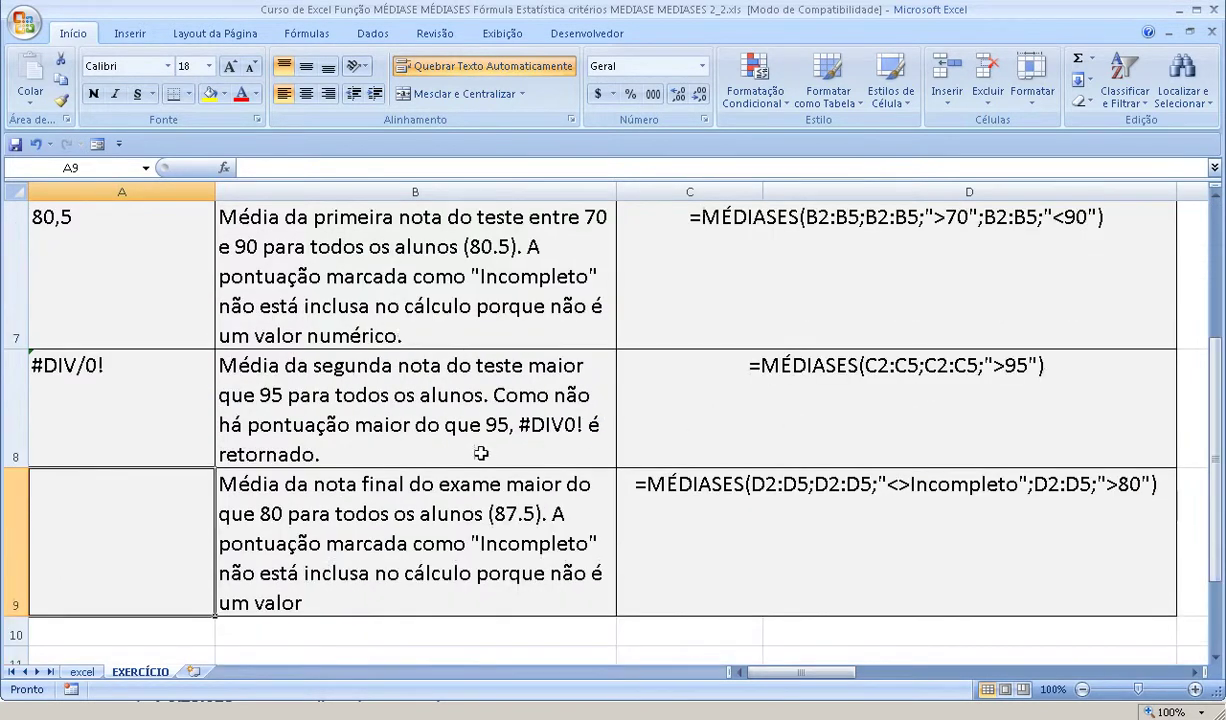
{"action": "scroll", "coordinate": [470, 500], "scroll_direction": "up", "scroll_amount": 2}
{"action": "scroll", "coordinate": [474, 507], "scroll_direction": "down", "scroll_amount": 1}
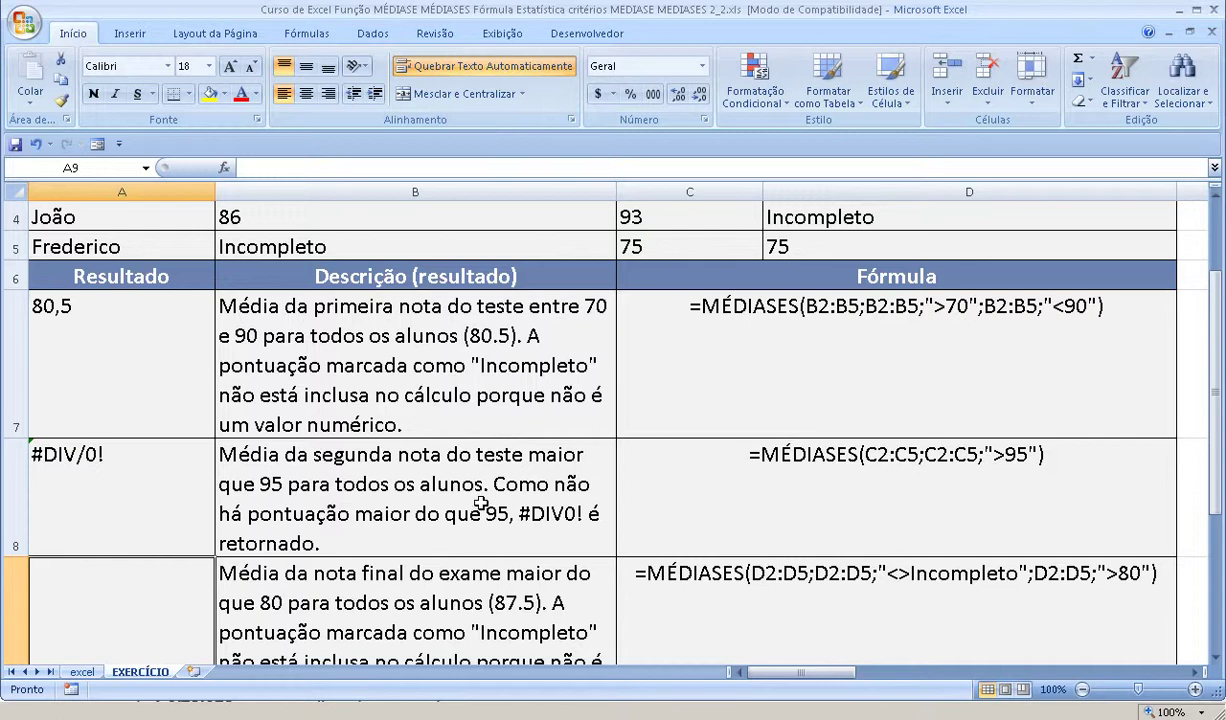
{"action": "scroll", "coordinate": [764, 517], "scroll_direction": "up", "scroll_amount": 1}
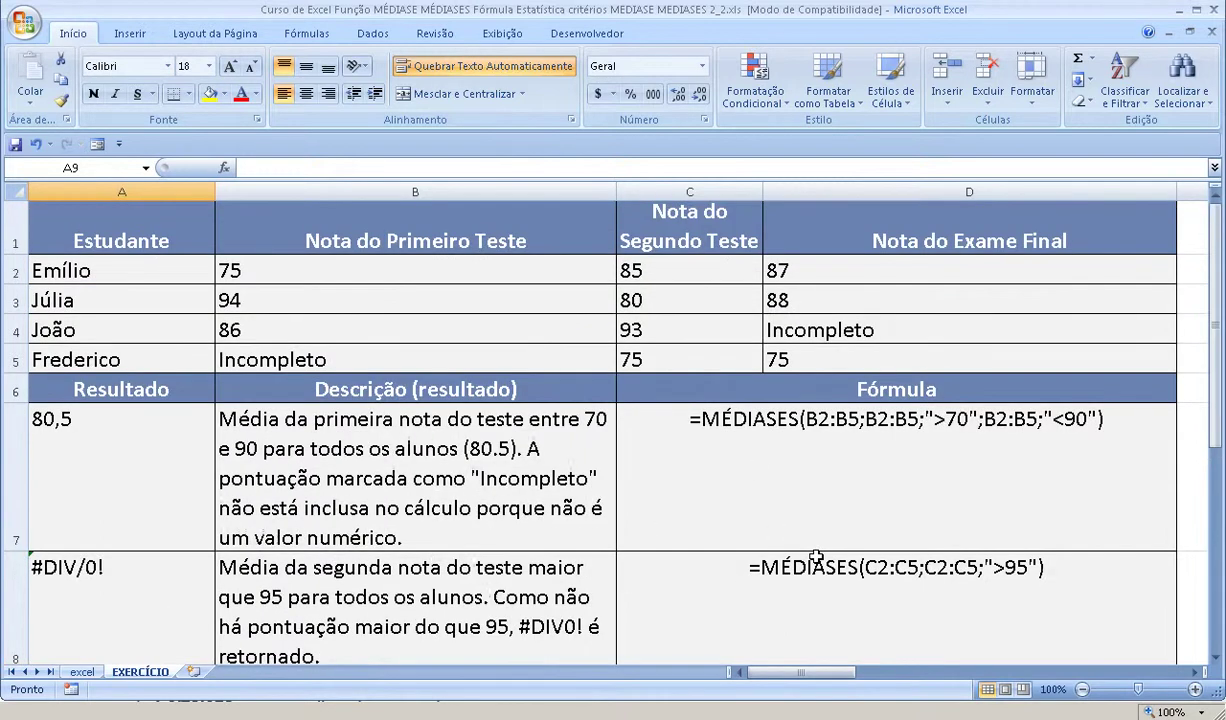
{"action": "left_click", "coordinate": [881, 333]}
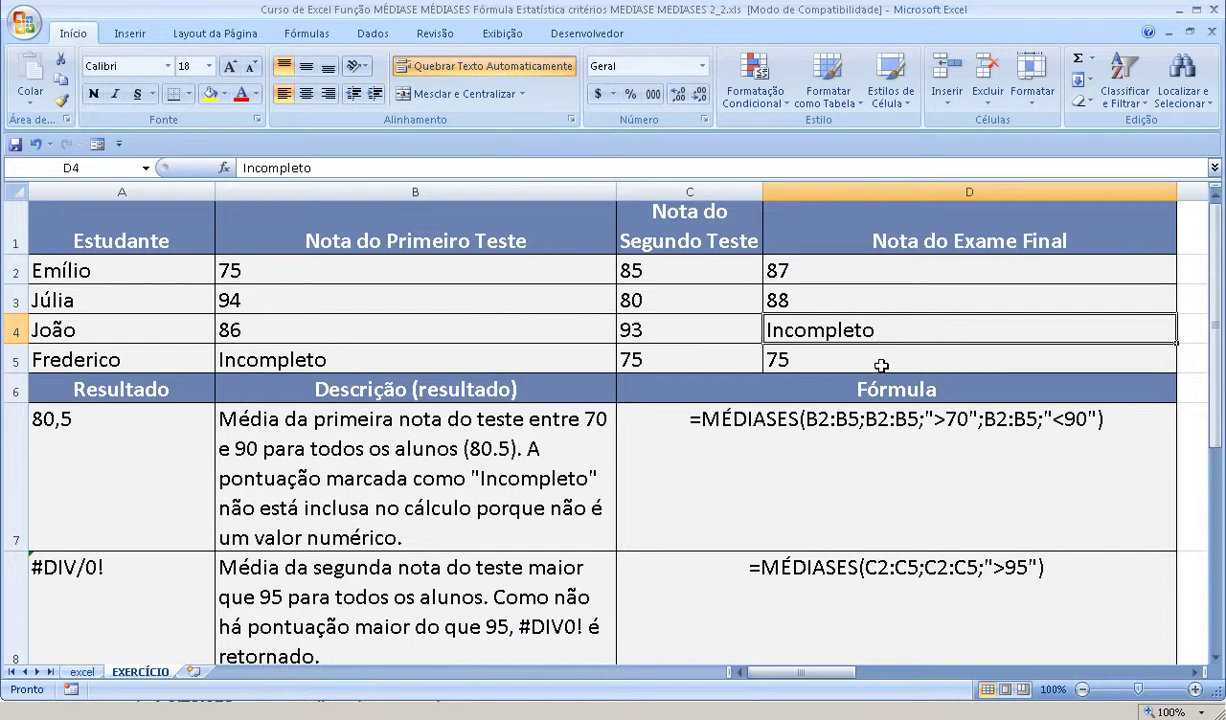
{"action": "scroll", "coordinate": [881, 366], "scroll_direction": "down", "scroll_amount": 1}
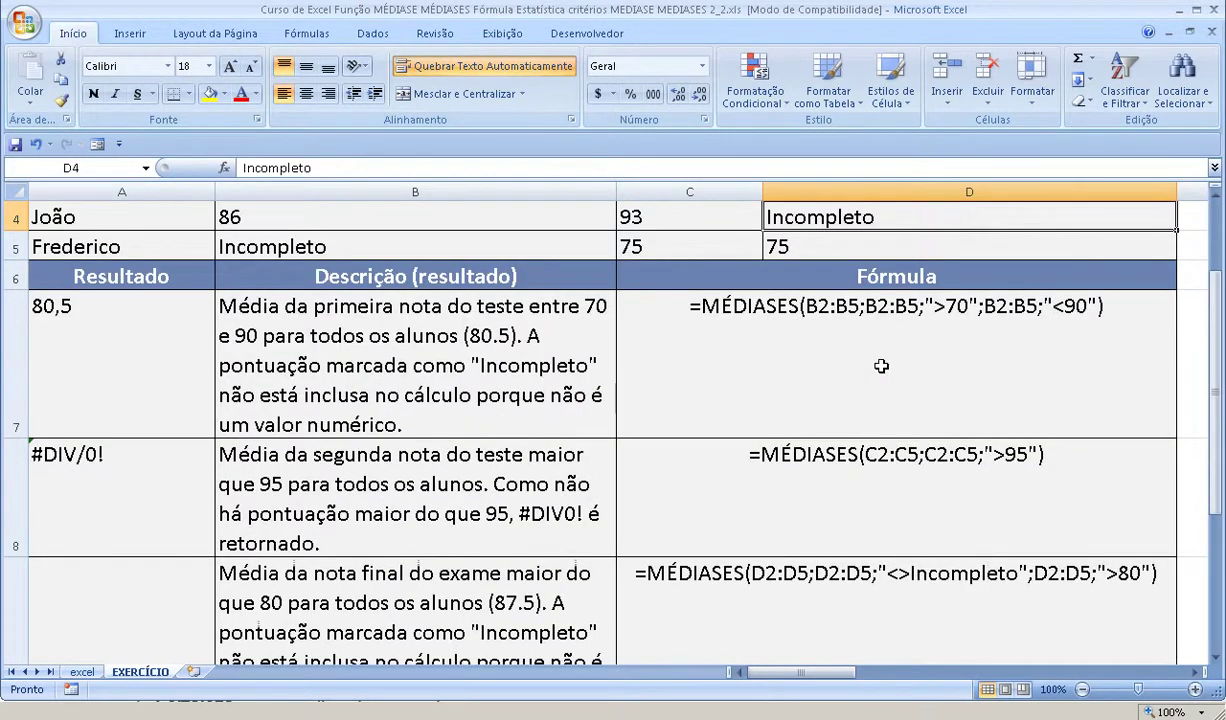
{"action": "scroll", "coordinate": [881, 366], "scroll_direction": "up", "scroll_amount": 1}
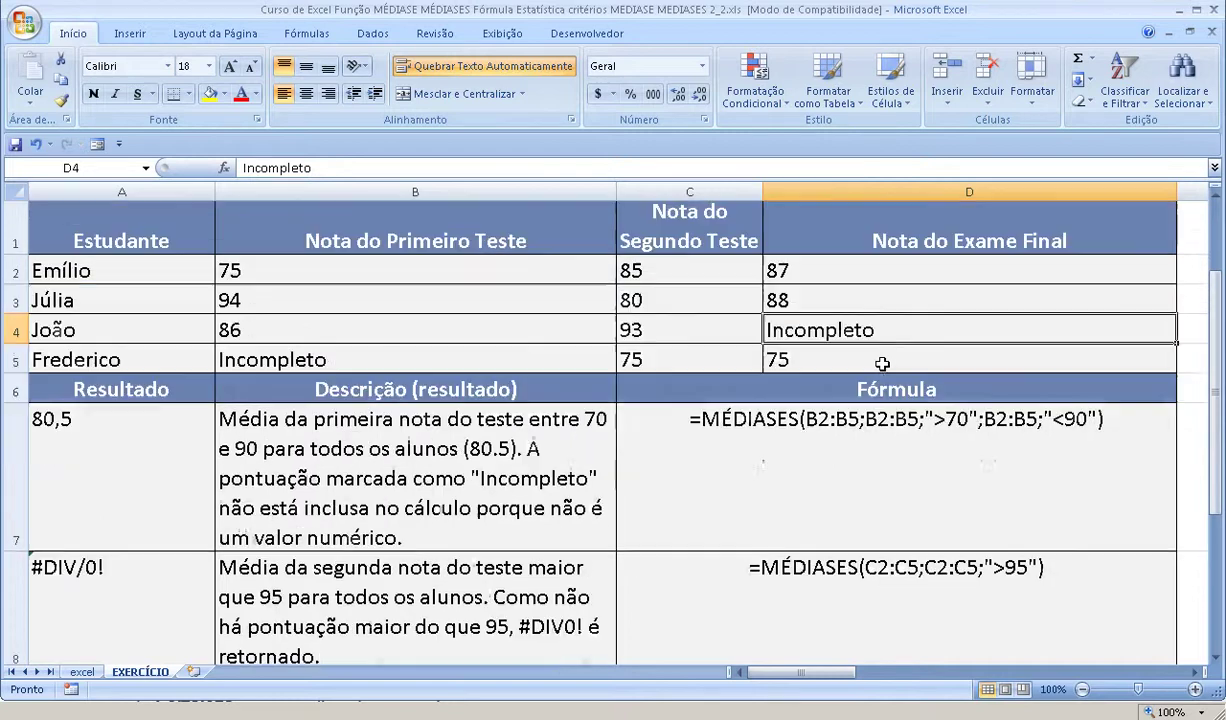
{"action": "scroll", "coordinate": [881, 362], "scroll_direction": "down", "scroll_amount": 1}
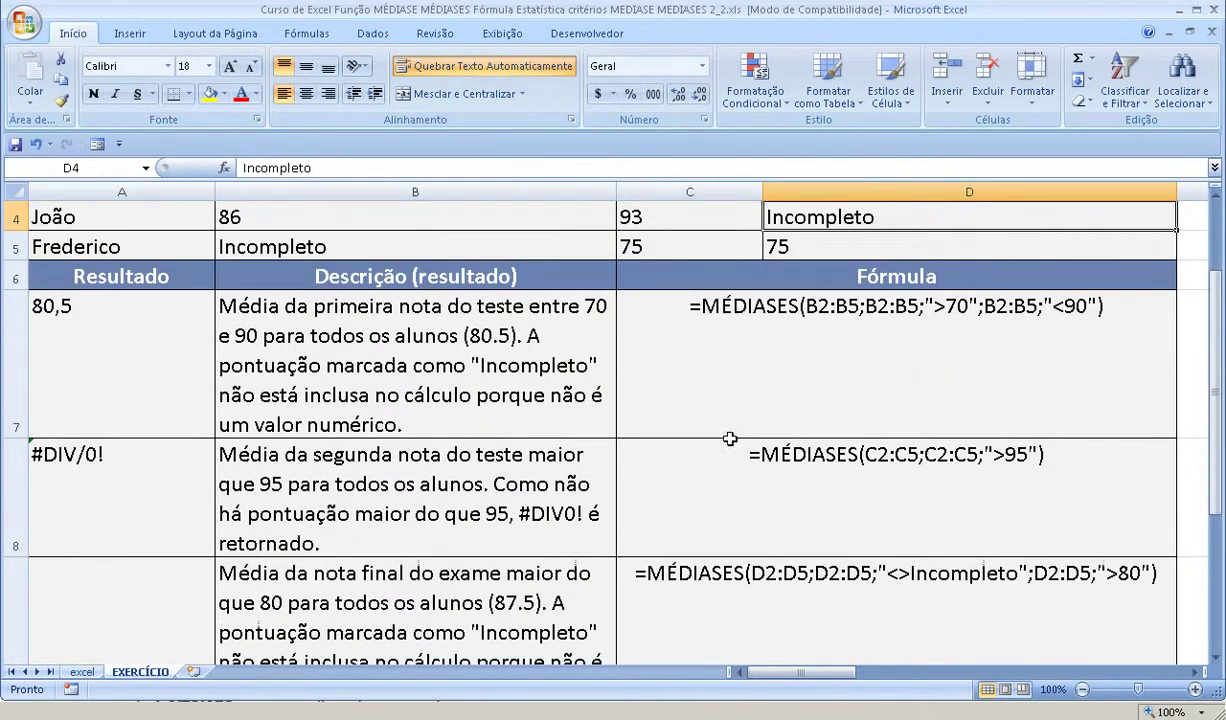
Start a MÉDIASES formula in A9 using final-exam grades D2:D5 as the average range
{"action": "left_click", "coordinate": [97, 607]}
{"action": "type", "text": "="}
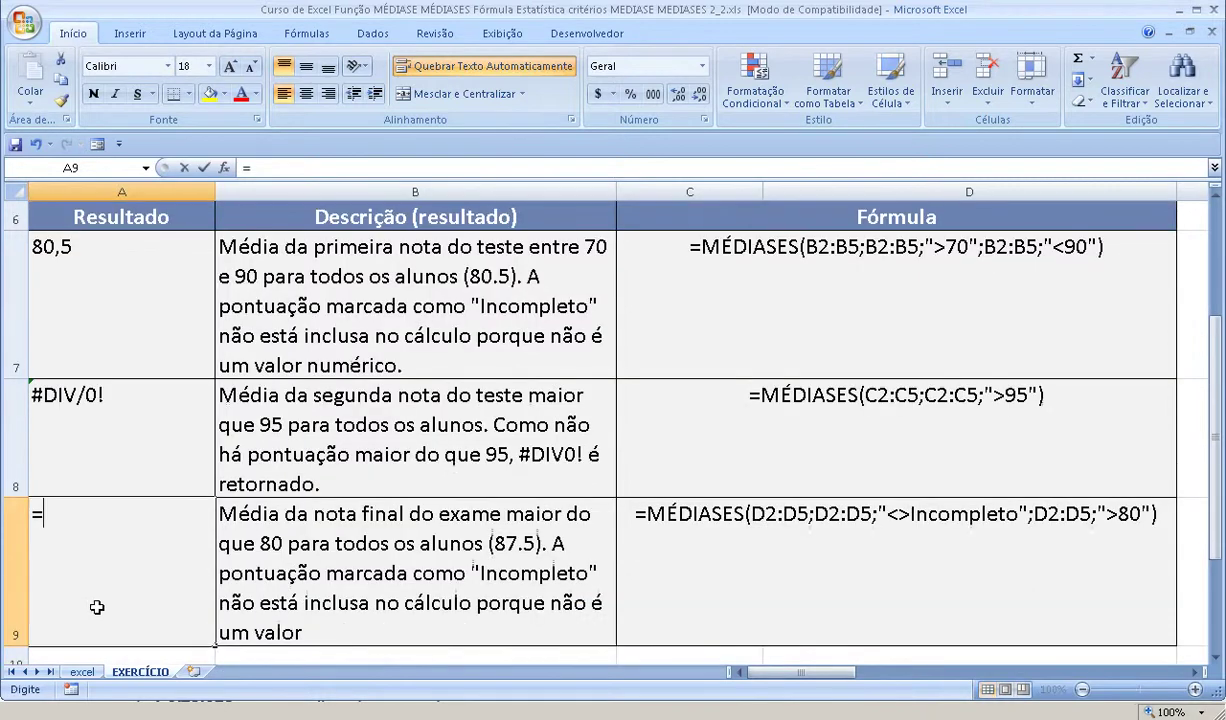
{"action": "type", "text": "M"}
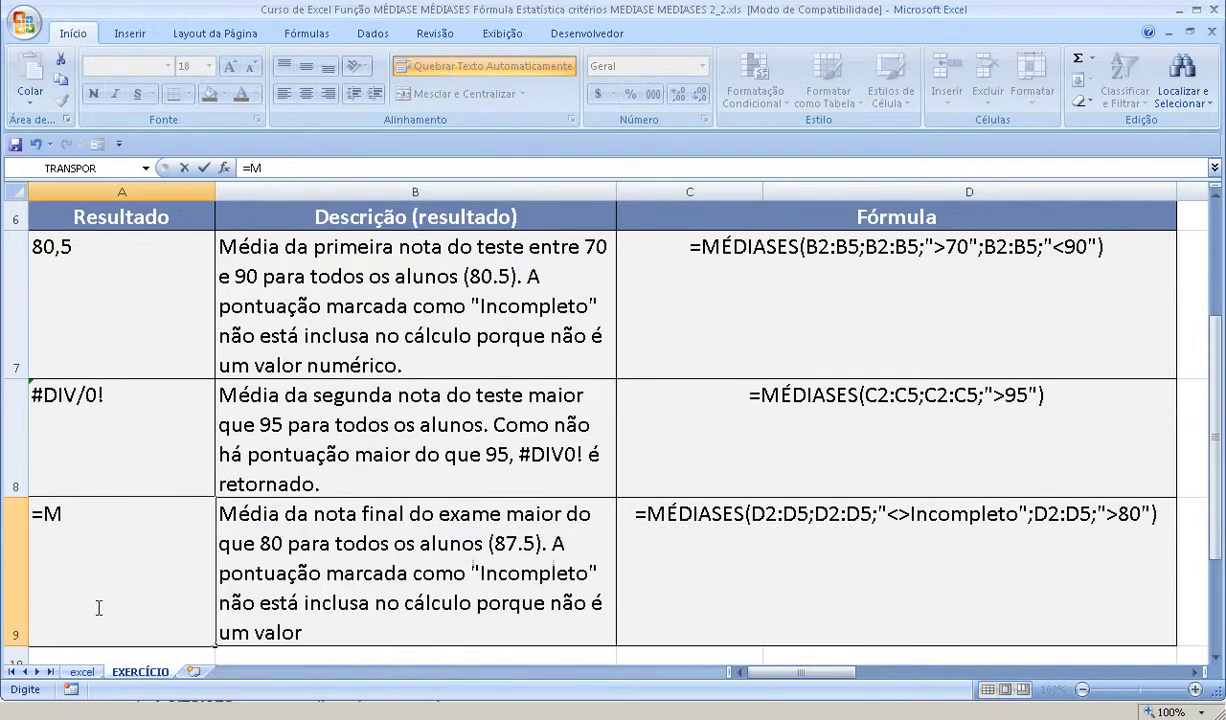
{"action": "type", "text": "ÉD"}
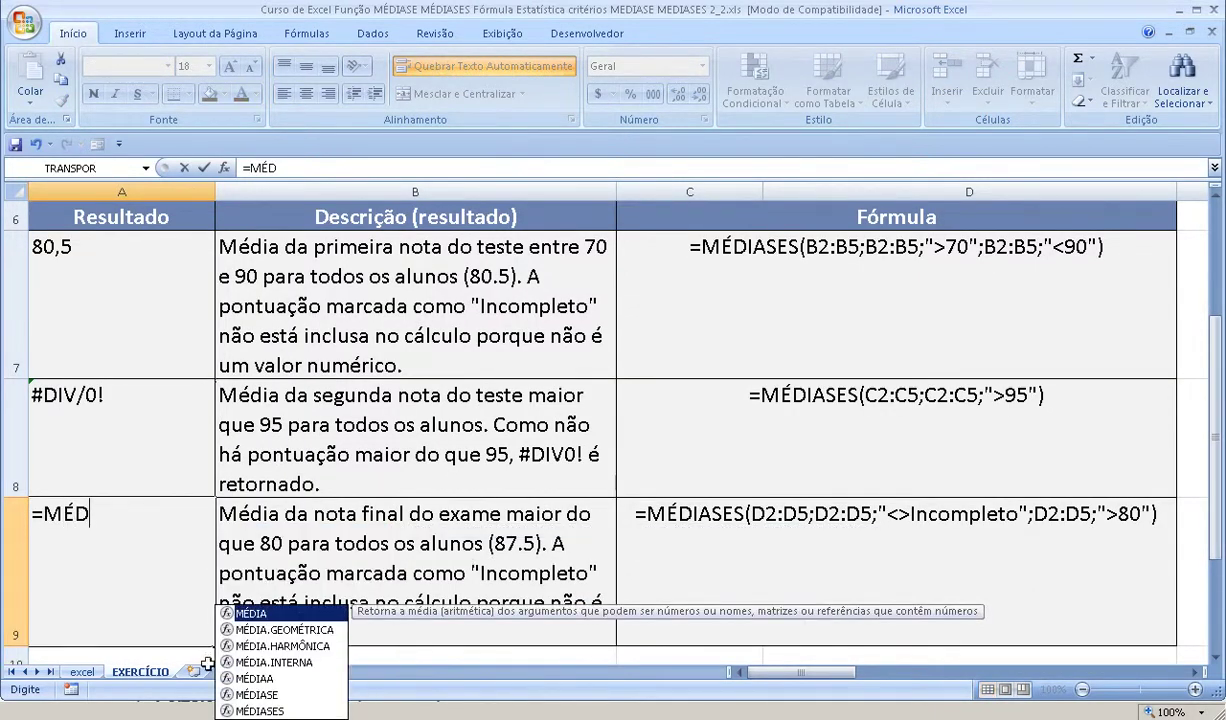
{"action": "double_click", "coordinate": [258, 710]}
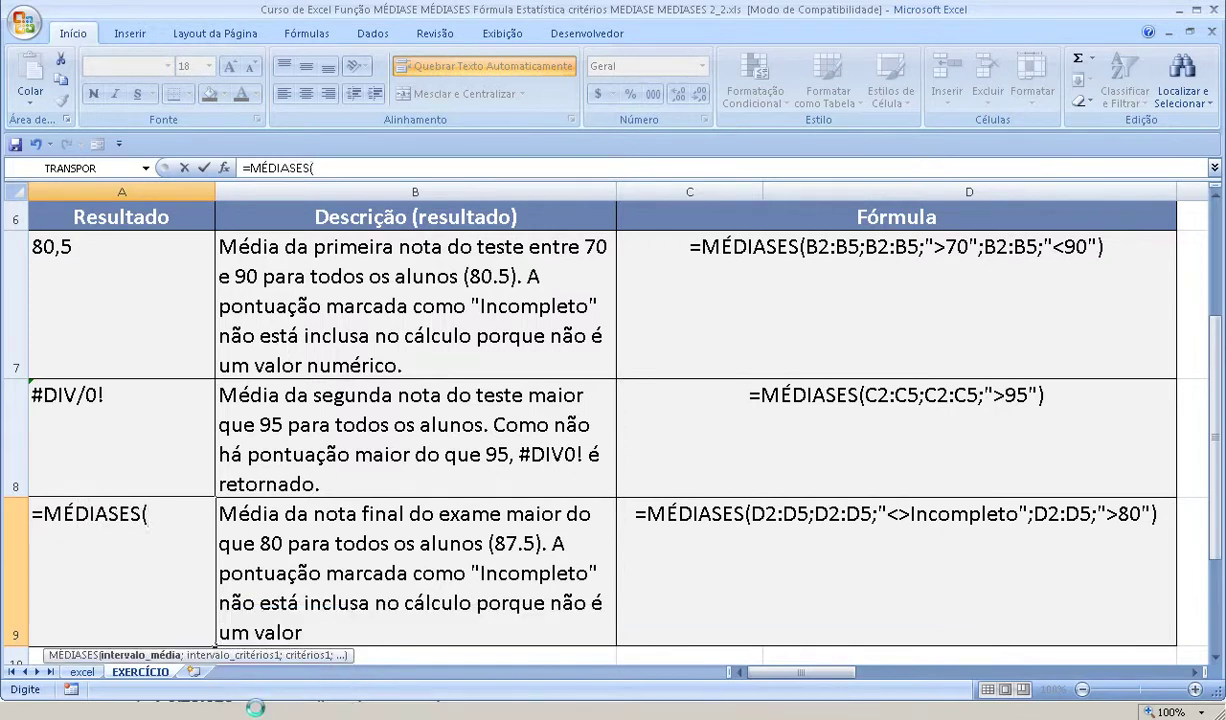
{"action": "scroll", "coordinate": [429, 638], "scroll_direction": "up", "scroll_amount": 2}
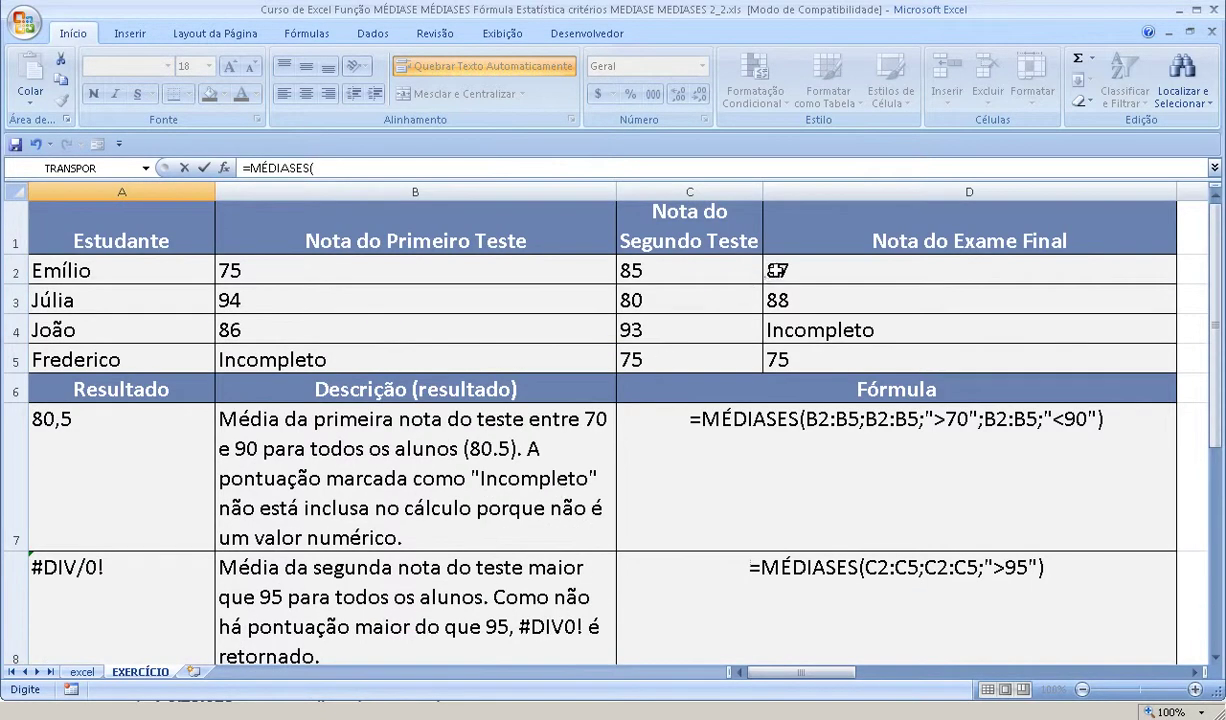
{"action": "left_click_drag", "start_coordinate": [770, 262], "coordinate": [804, 356]}
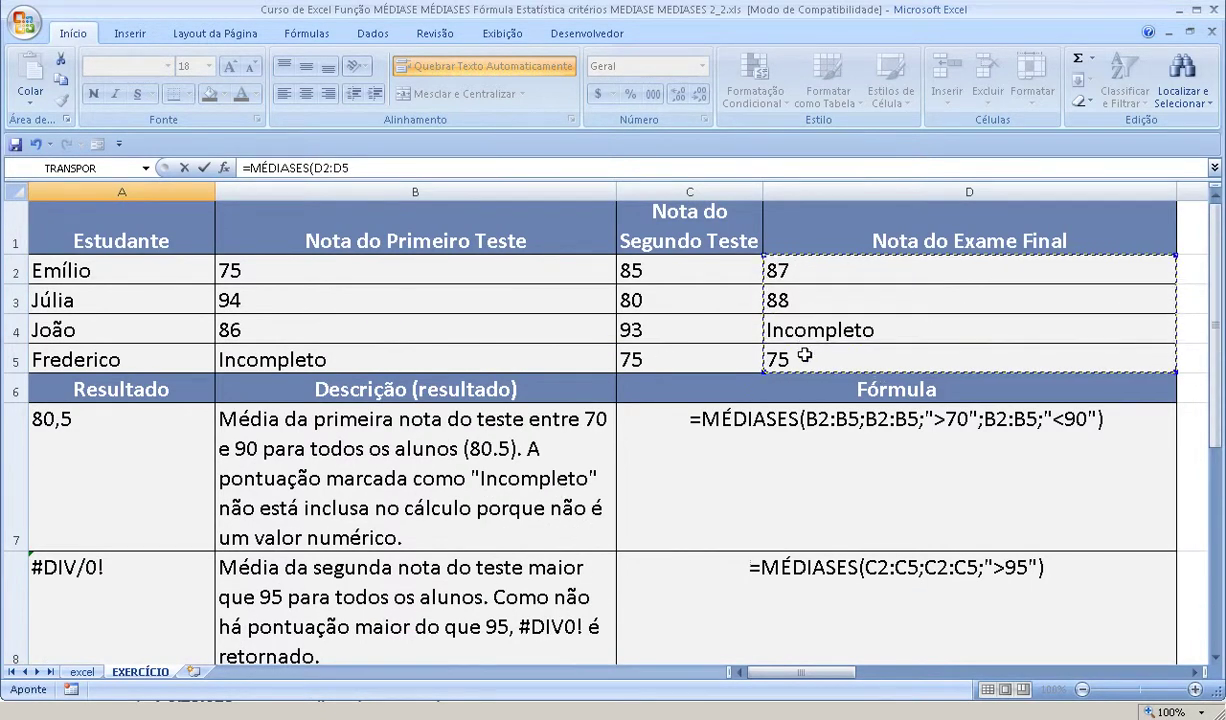
{"action": "type", "text": ";"}
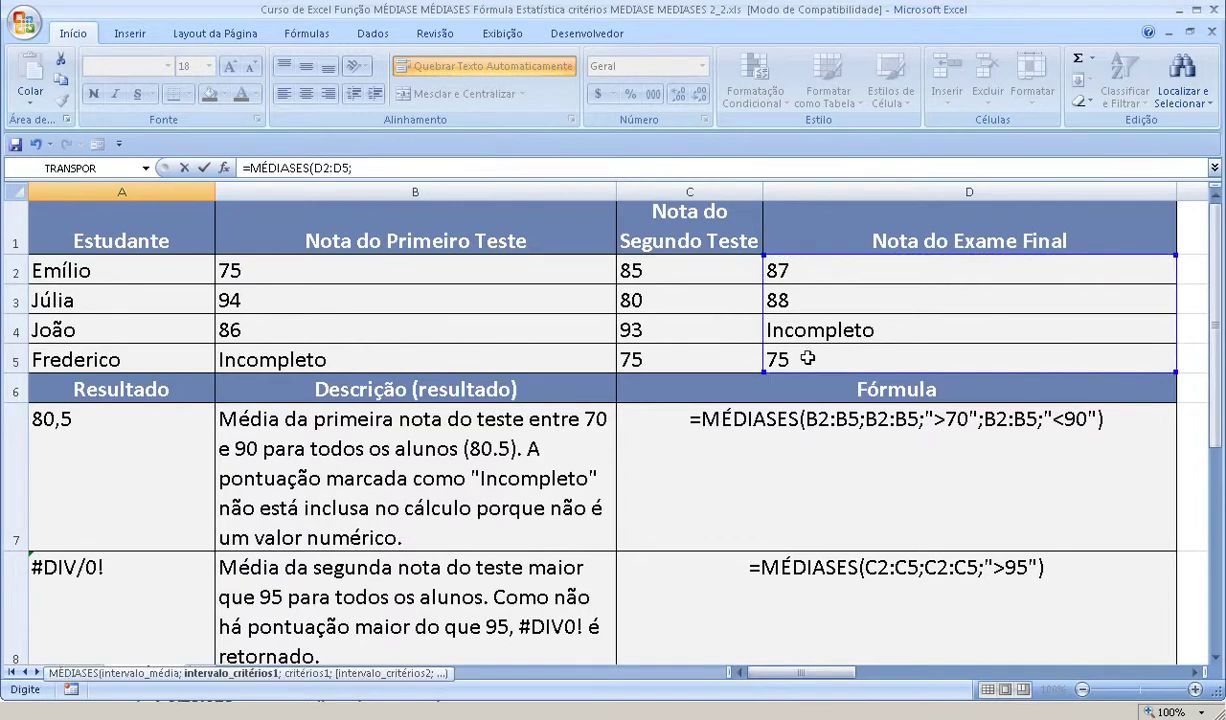
Add D2:D5 as criteria range with ">80" to finish the formula, showing 87,5
{"action": "scroll", "coordinate": [804, 356], "scroll_direction": "down", "scroll_amount": 2}
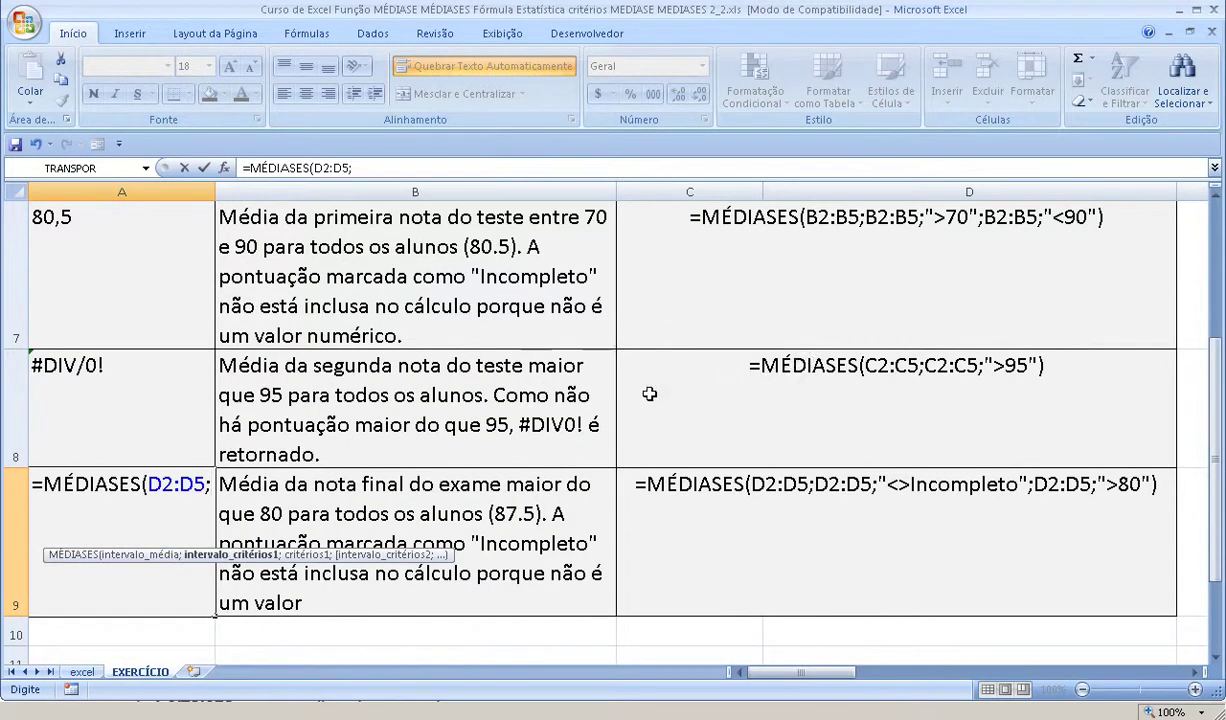
{"action": "scroll", "coordinate": [649, 394], "scroll_direction": "up", "scroll_amount": 2}
{"action": "left_click_drag", "start_coordinate": [778, 278], "coordinate": [788, 358]}
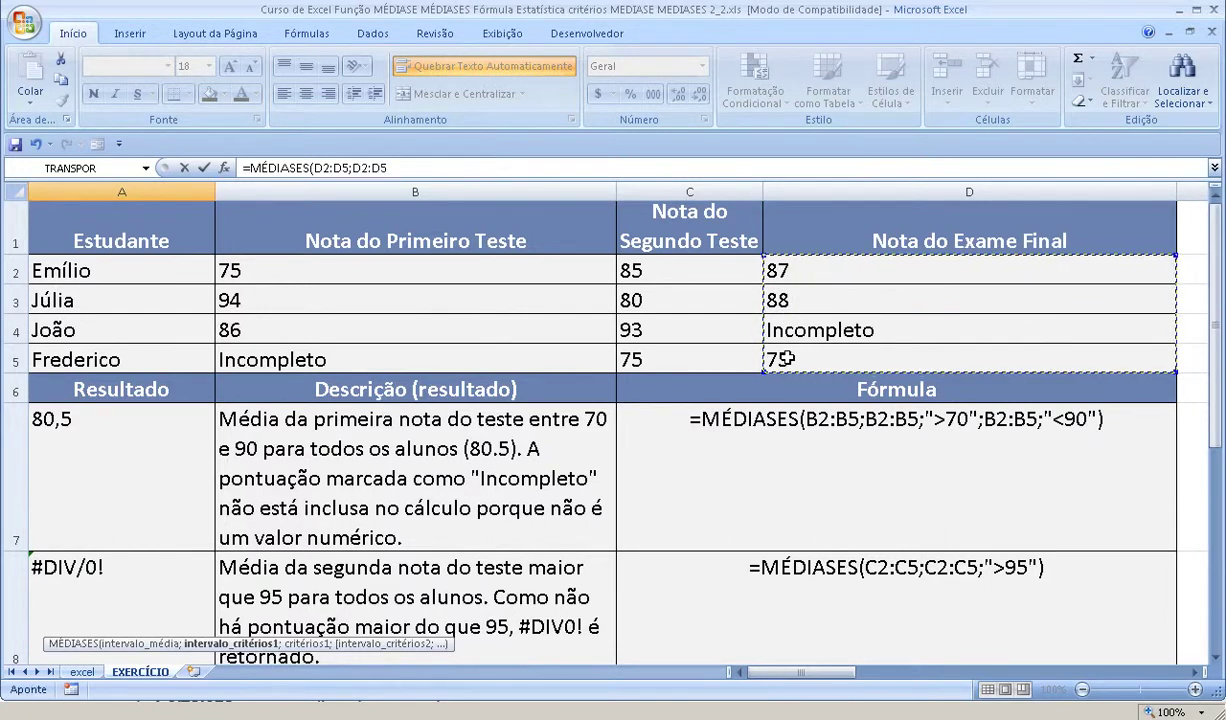
{"action": "type", "text": ";"}
{"action": "scroll", "coordinate": [784, 355], "scroll_direction": "down", "scroll_amount": 1}
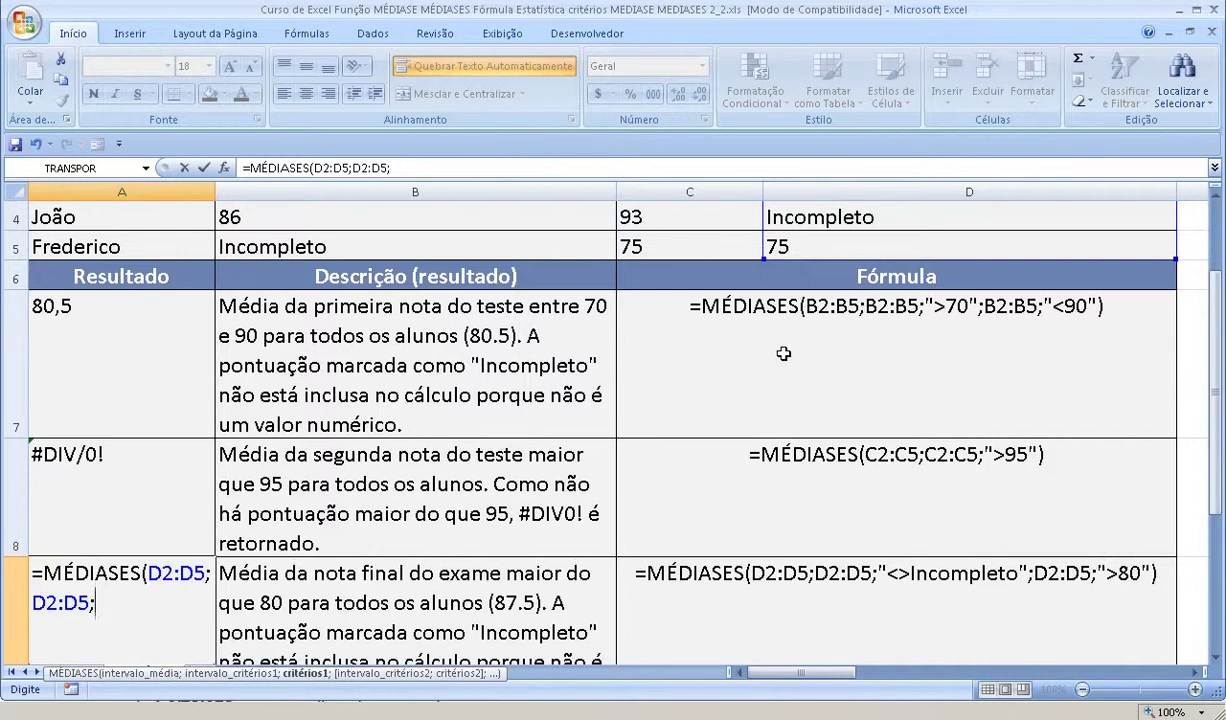
{"action": "scroll", "coordinate": [781, 343], "scroll_direction": "down", "scroll_amount": 1}
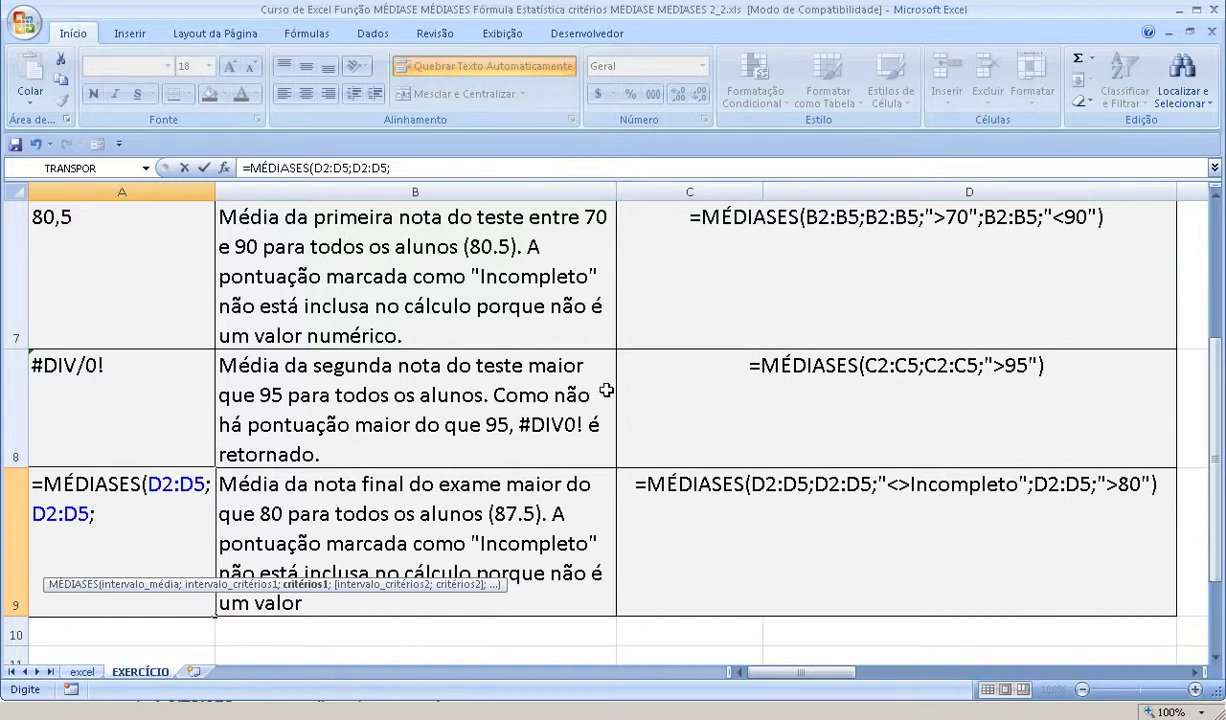
{"action": "type", "text": "\""}
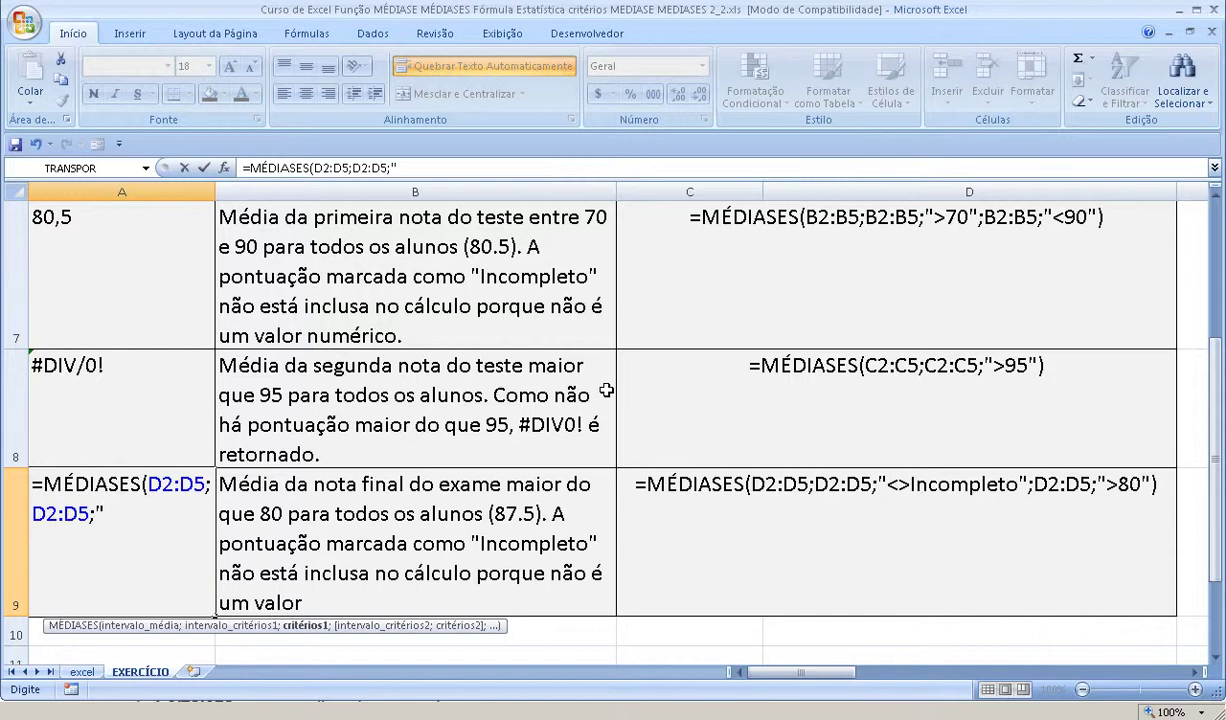
{"action": "type", "text": ">80"}
{"action": "type", "text": "\""}
{"action": "type", "text": ")"}
{"action": "key", "text": "Return"}
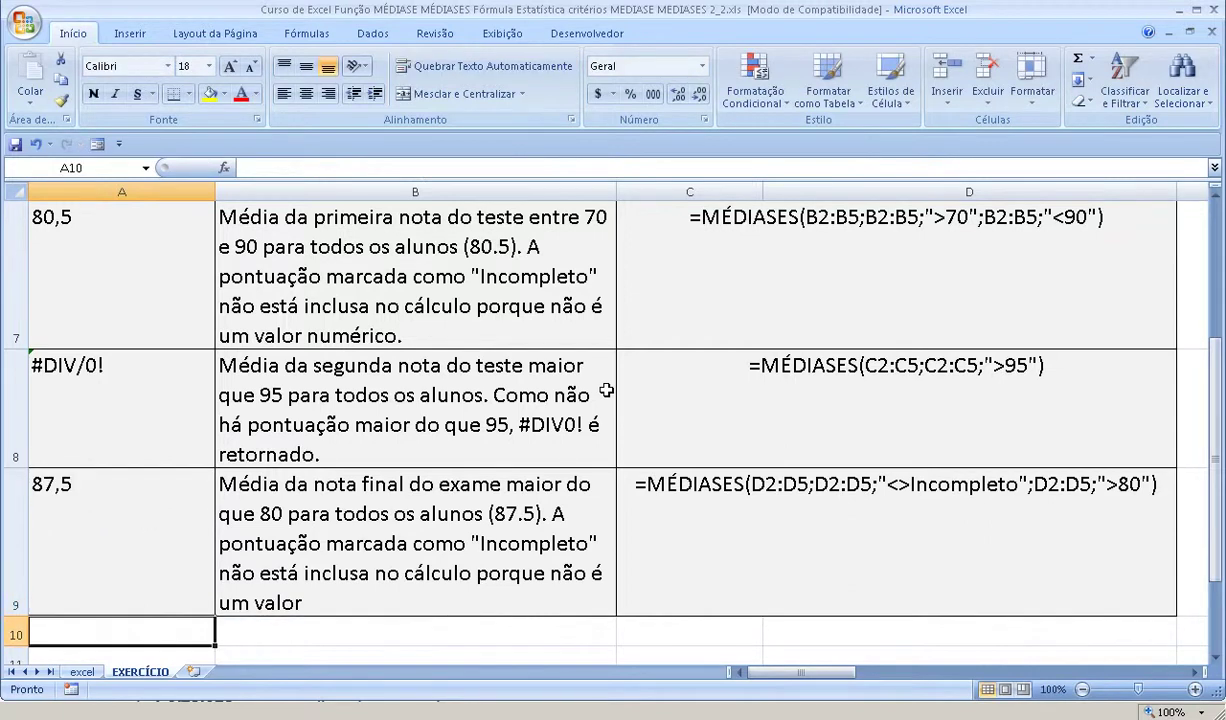
{"action": "left_click", "coordinate": [135, 496]}
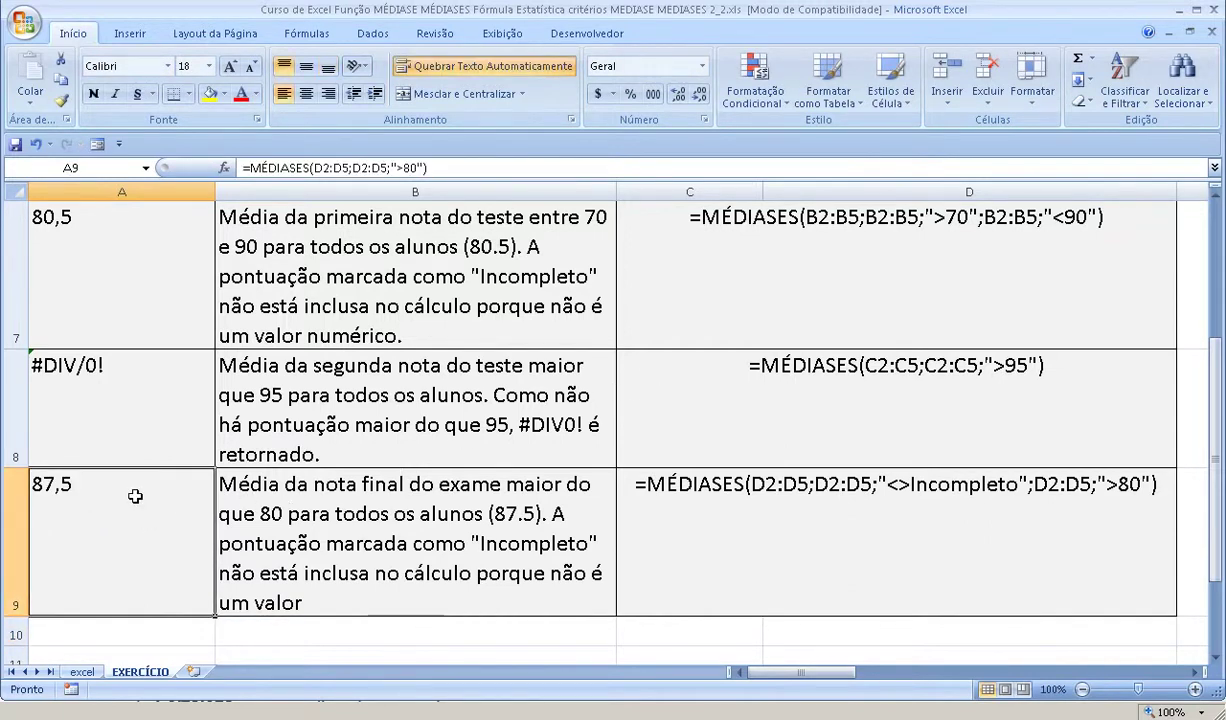